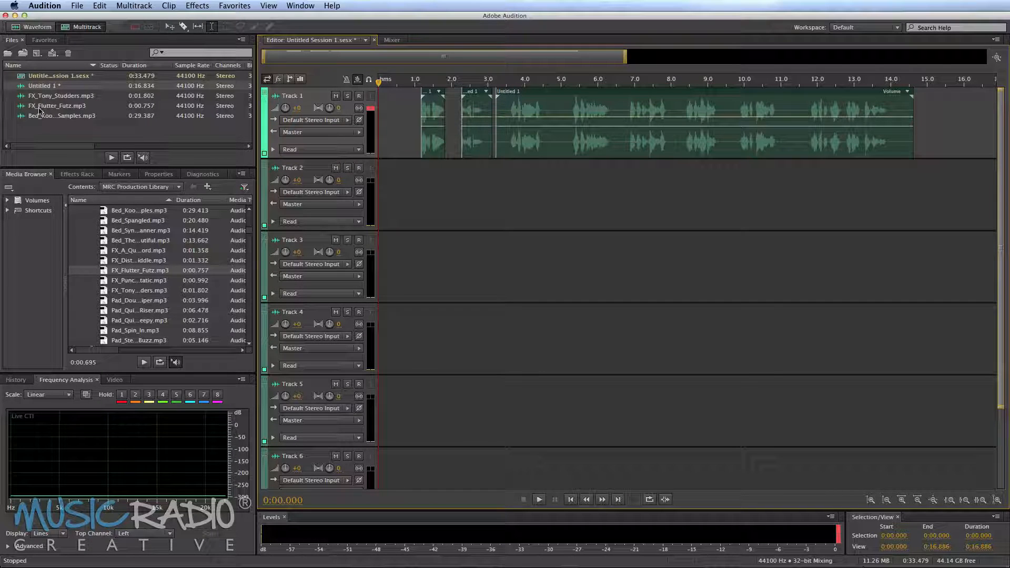
- Place the Bed_Kookie_Samples music bed on Track 2 at about 0.95 s and play the mix from there
left_click_drag(41, 119, 414, 179)
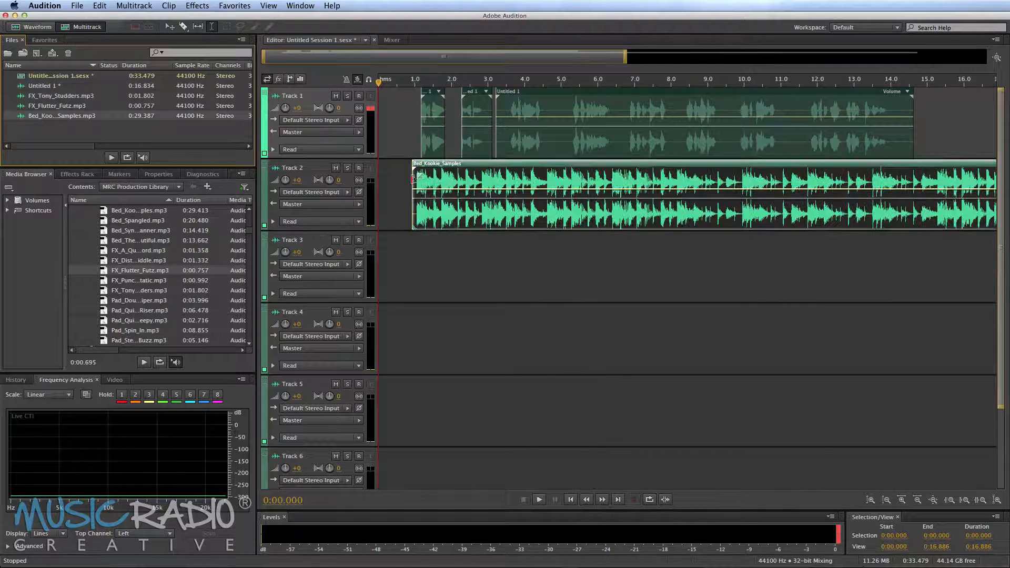
left_click(413, 126)
key("space")
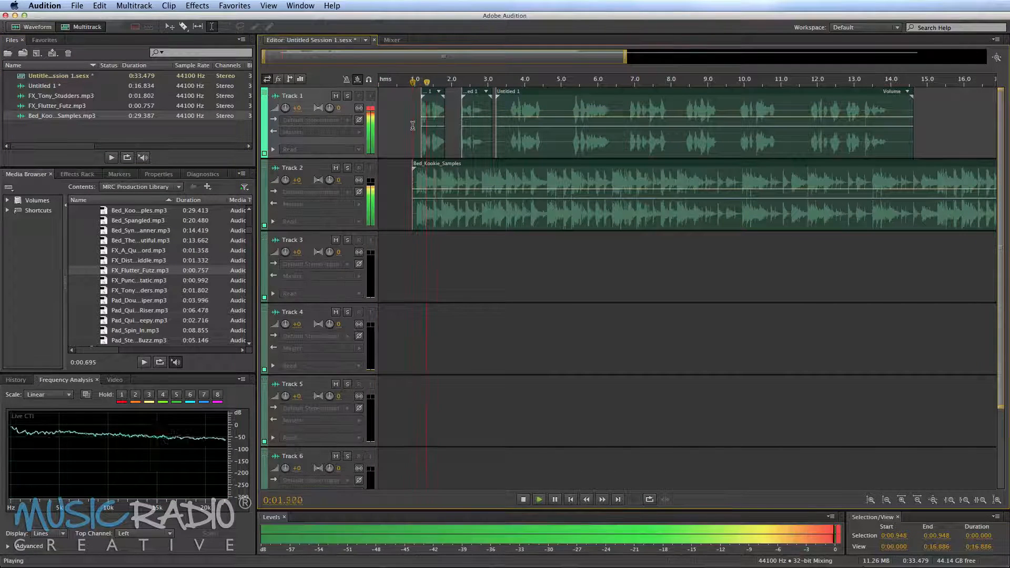
key("space")
- Move the first vocal clip from Track 1 to Track 3, starting at about 4.6 s
scroll(414, 80, "up", 1)
scroll(414, 80, "up", 1)
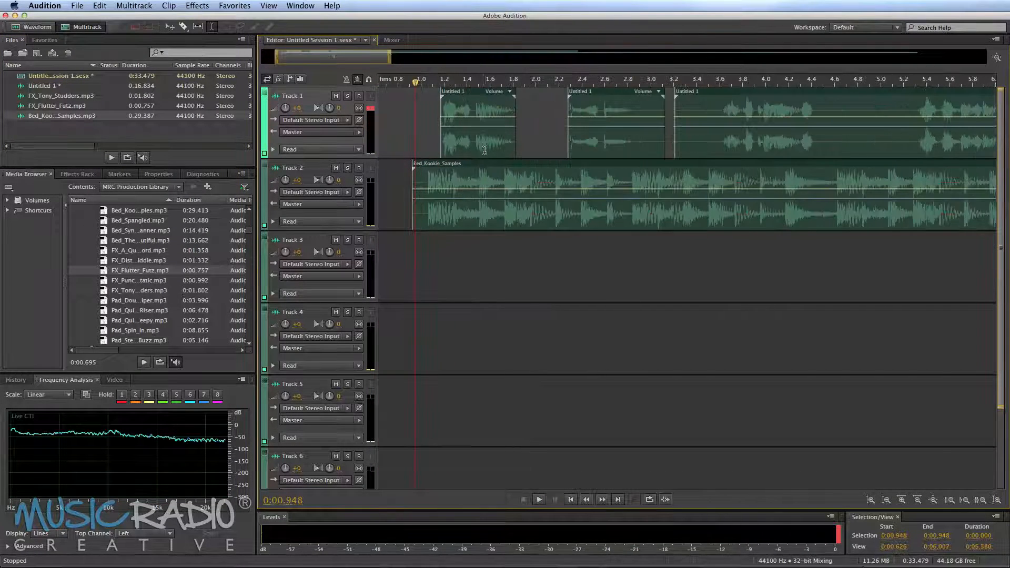
left_click_drag(463, 94, 851, 235)
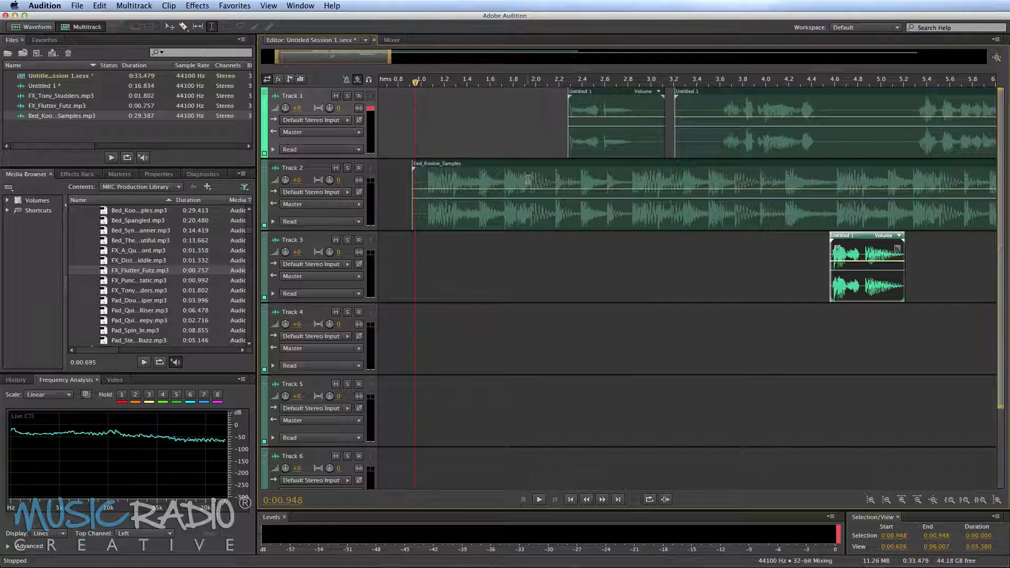
- Play the music bed alone and measure its opening beats by selecting about 1.06 to 1.96 s on Track 2
key("space")
key("space")
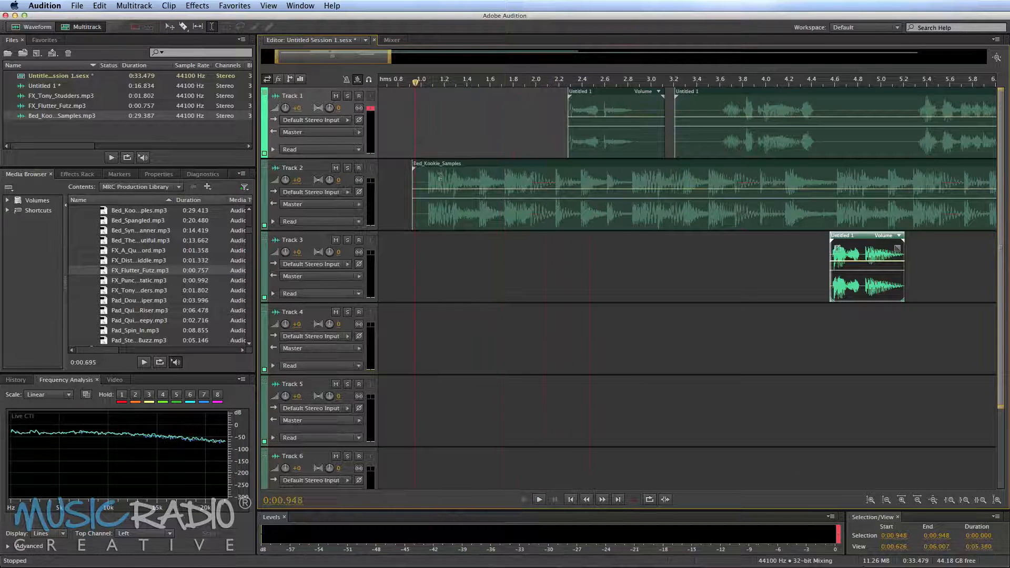
left_click_drag(429, 178, 480, 180)
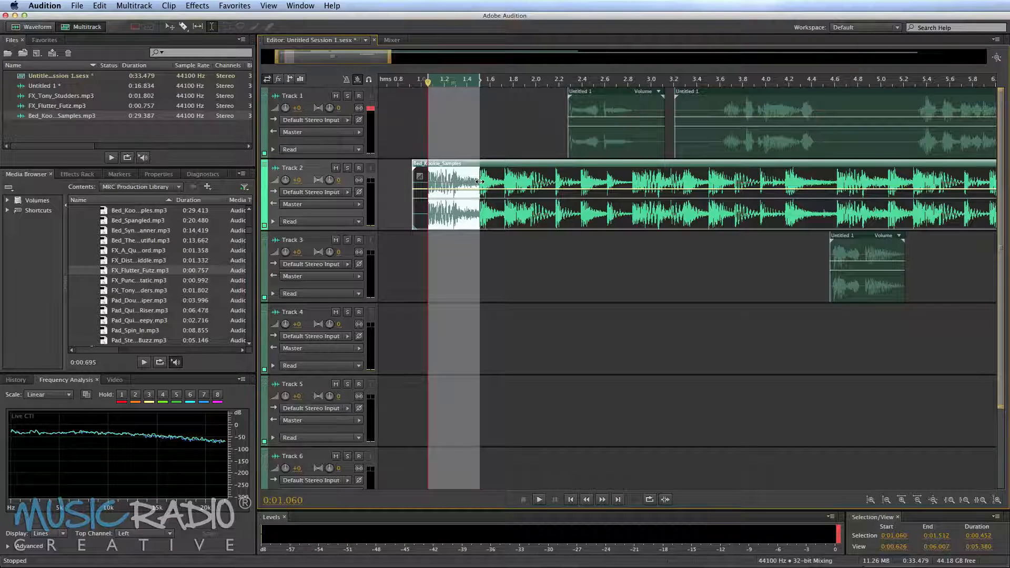
left_click_drag(480, 181, 530, 180)
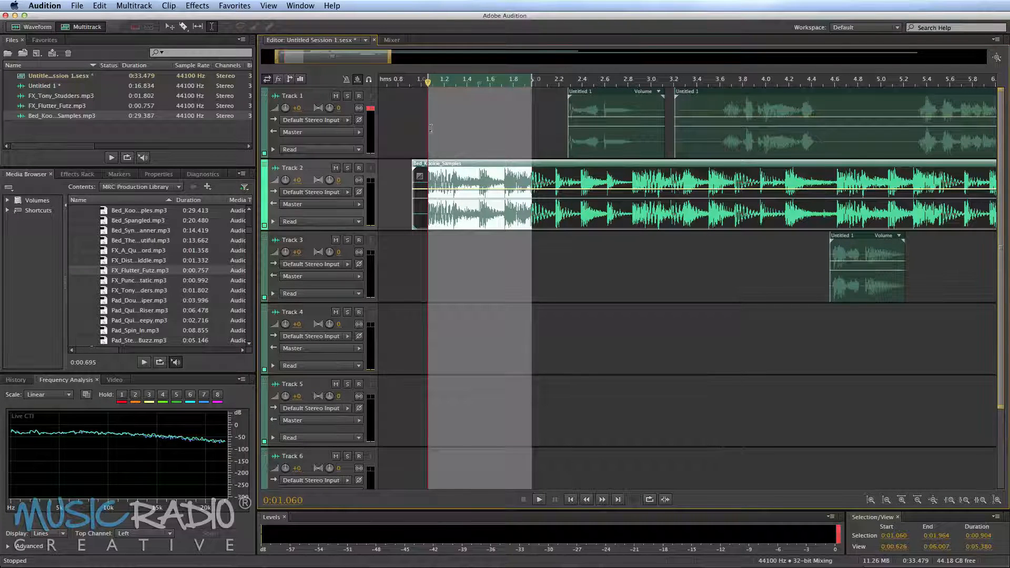
- Add an Echo effect to slot 4 of Track 1's effects rack
left_click(419, 128)
left_click(76, 174)
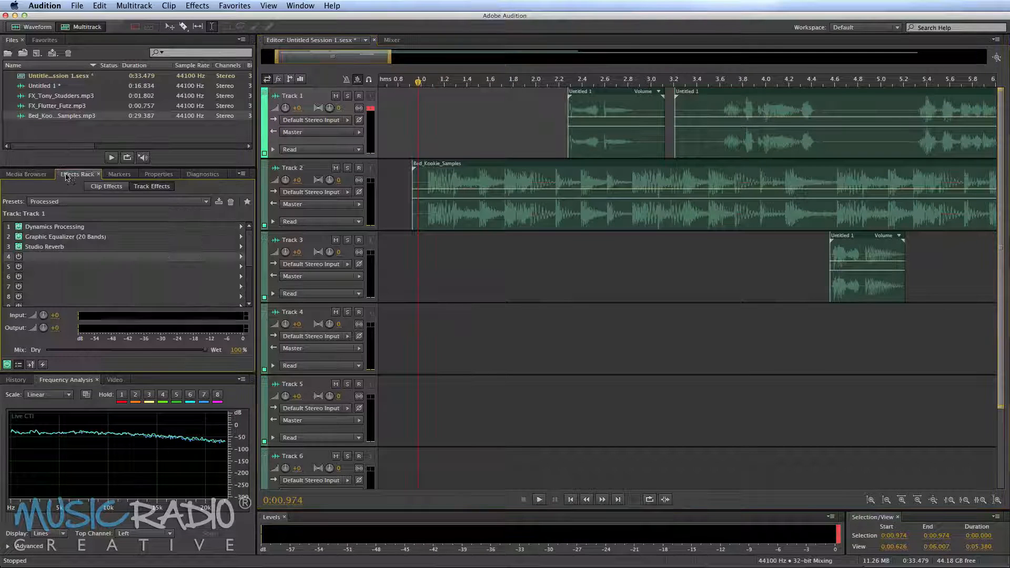
left_click(237, 260)
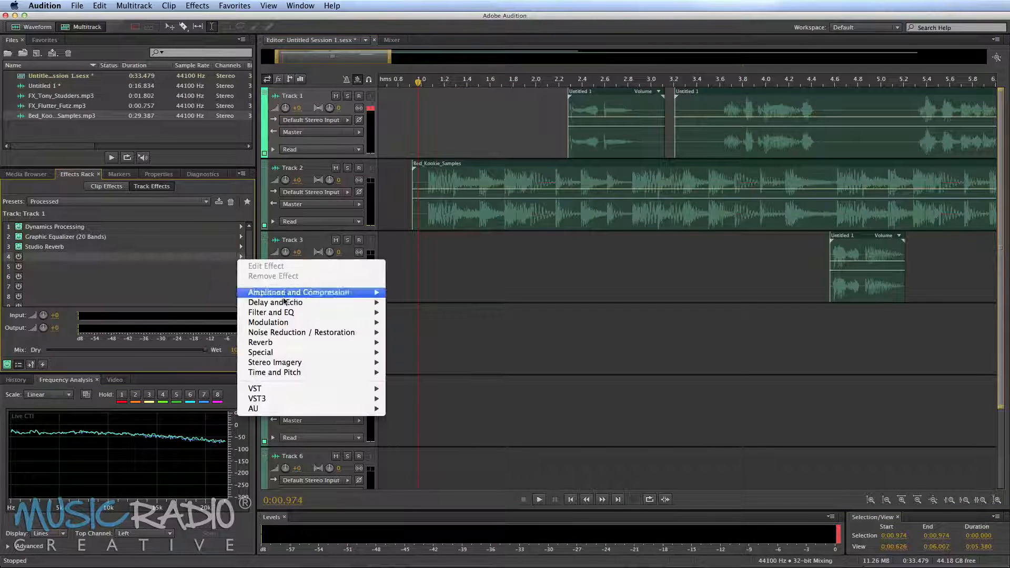
mouse_move(313, 304)
left_click(423, 322)
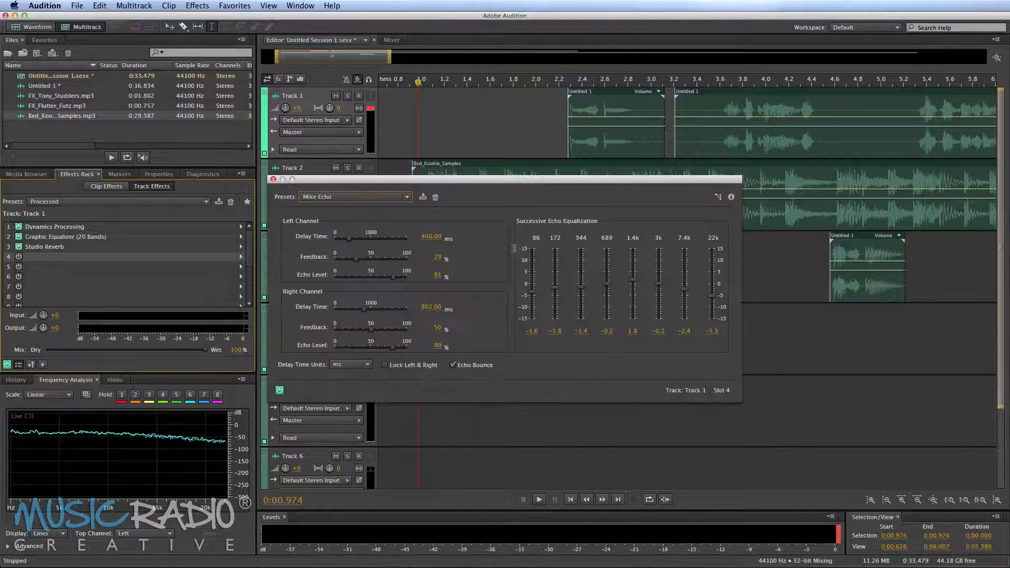
- Set the echo's delay time to 452 ms for the left channel and 900 ms for the right channel
type("452")
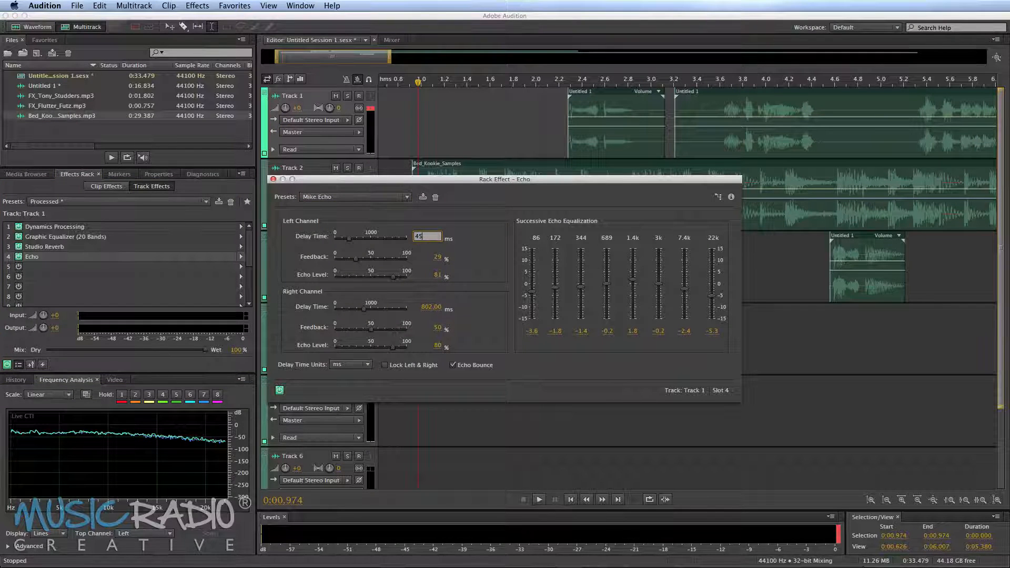
key("Return")
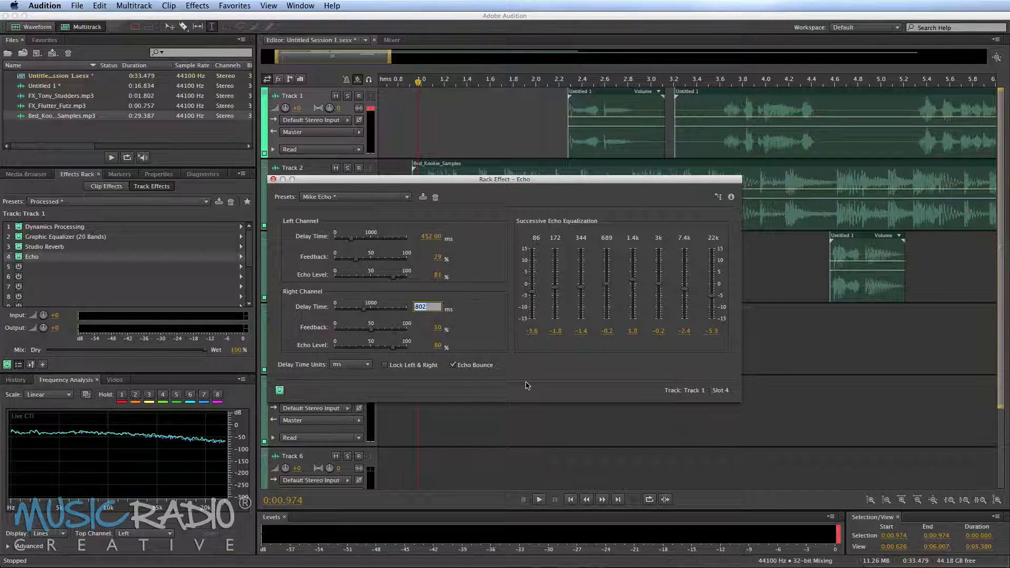
type("800")
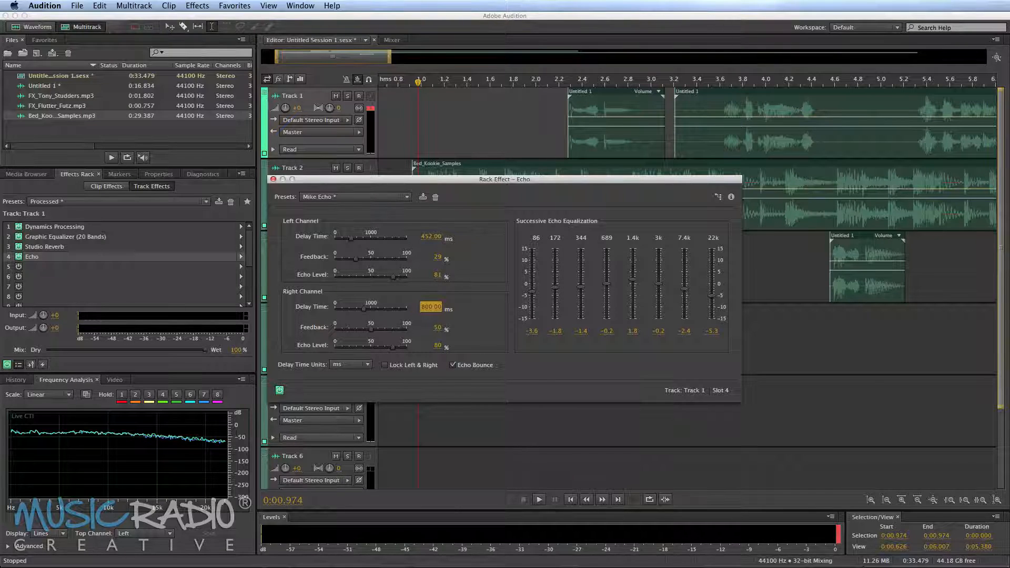
key("Return")
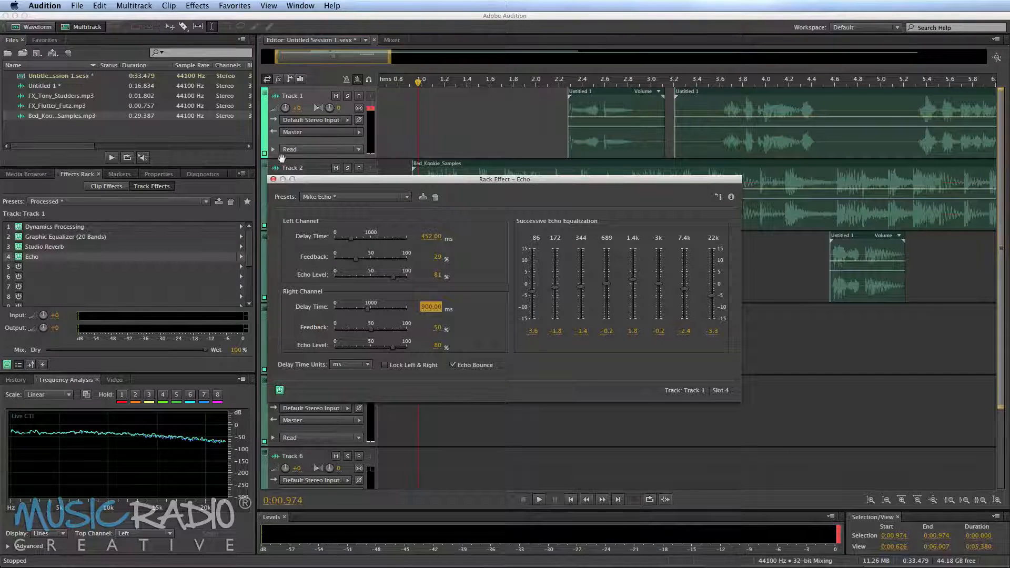
left_click(273, 178)
- Shift the two later Track 1 vocal clips to about 4.3 s and 5.1 s, and return the first clip to about 1.05 s
left_click_drag(746, 151, 964, 149)
left_click_drag(616, 147, 845, 148)
left_click_drag(869, 279, 535, 138)
key("space")
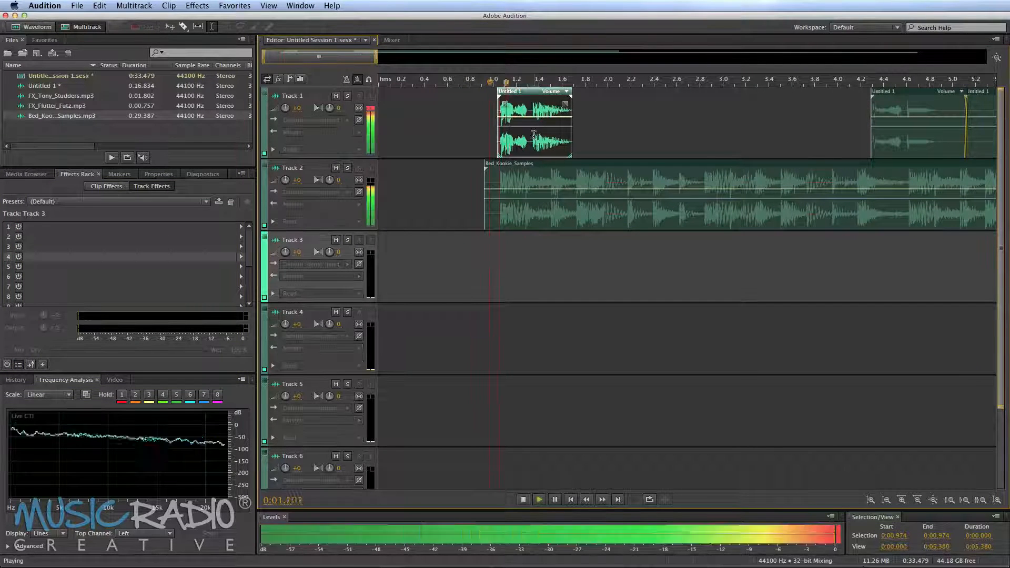
key("space")
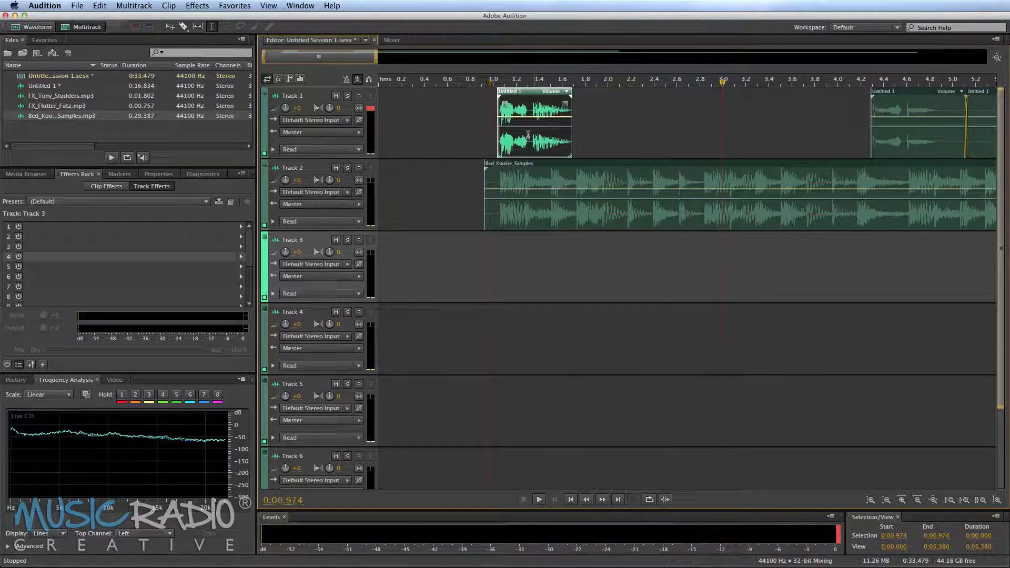
- Set Track 1's echo feedback to 36.8% left and 52% right, and preview the sound
left_click(481, 123)
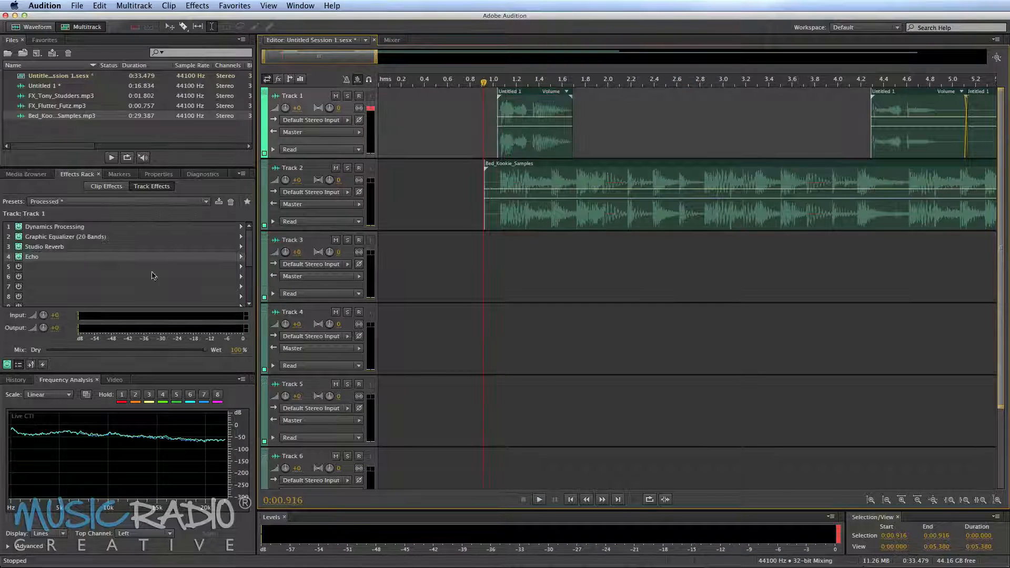
double_click(128, 258)
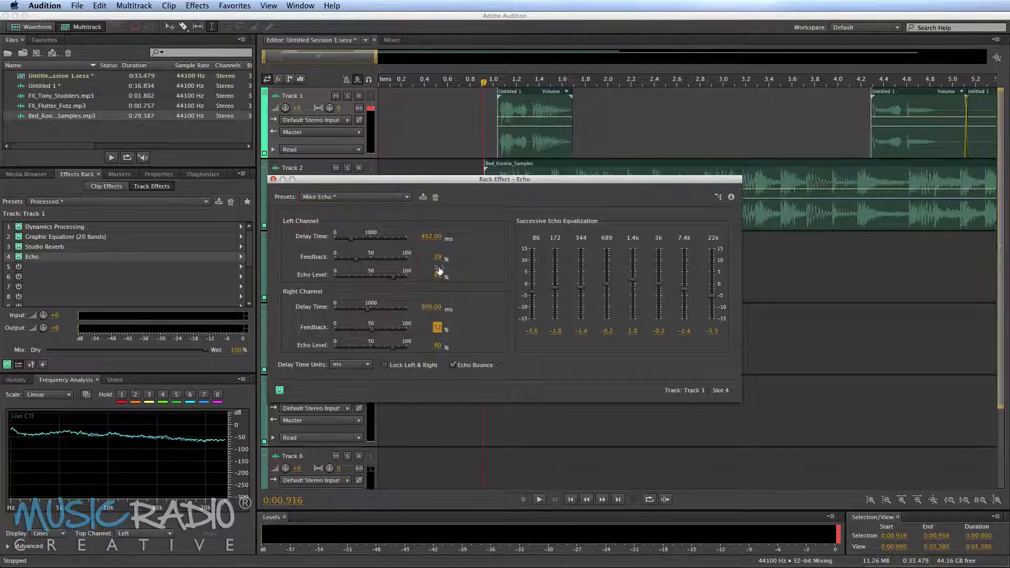
key("space")
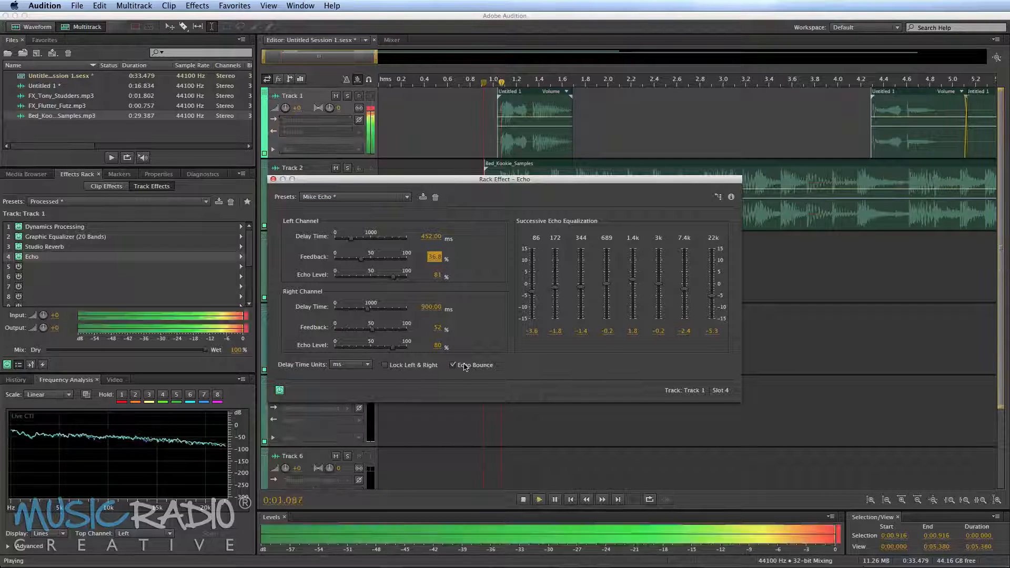
key("space")
- Set the echo level to 89% left and 87% right, and preview the result
left_click(435, 345)
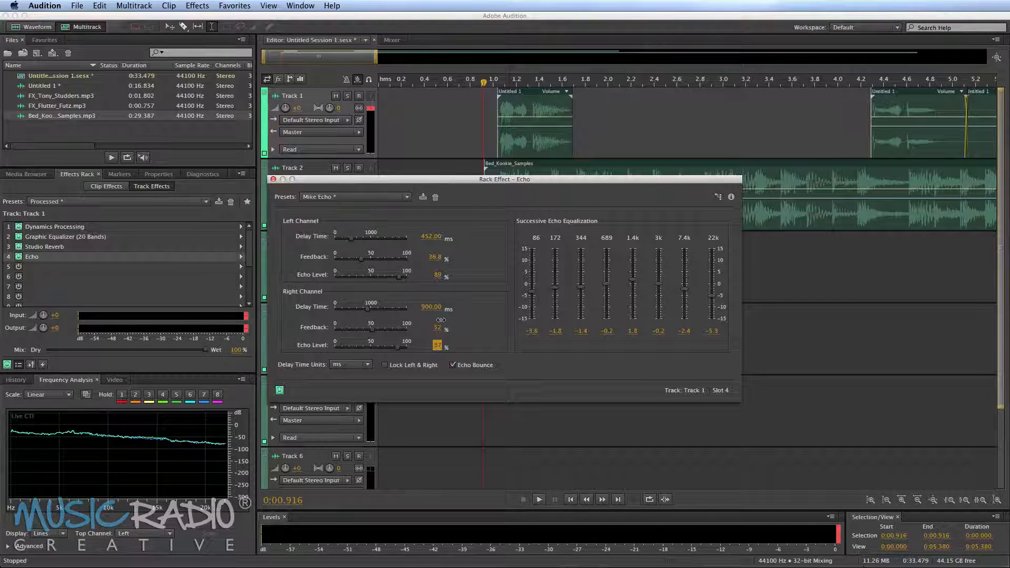
key("space")
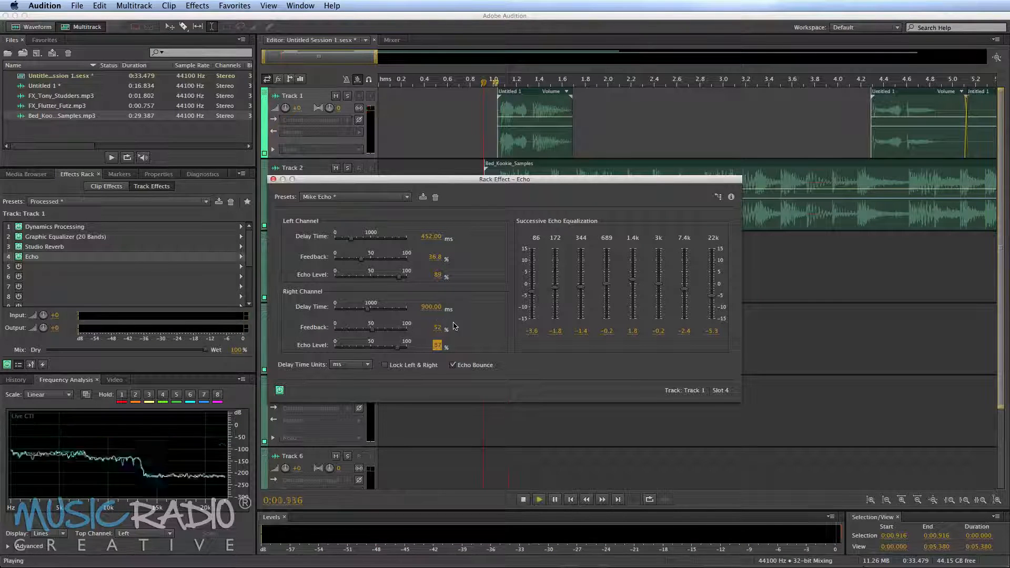
key("space")
left_click(273, 179)
- Move the second vocal clip from Track 1 to Track 3 at about 2.85 s and play it against the bed
scroll(652, 85, "down", 3)
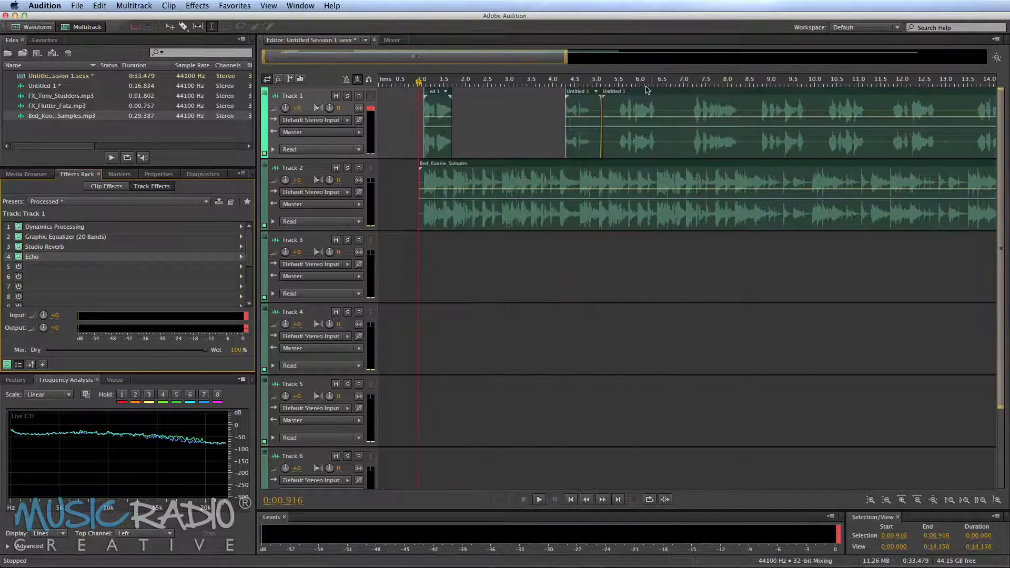
left_click_drag(582, 135, 516, 268)
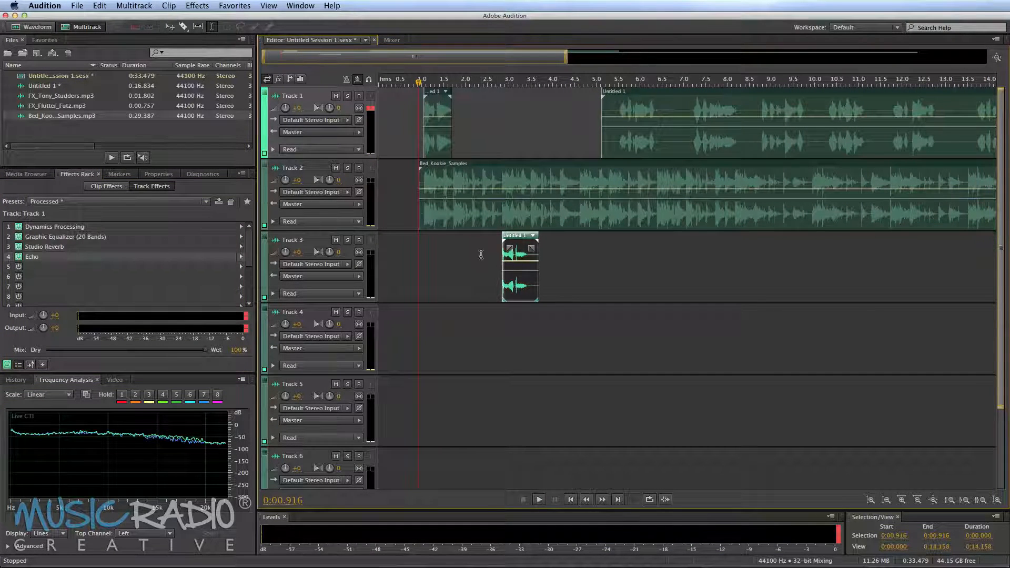
left_click(480, 254)
key("space")
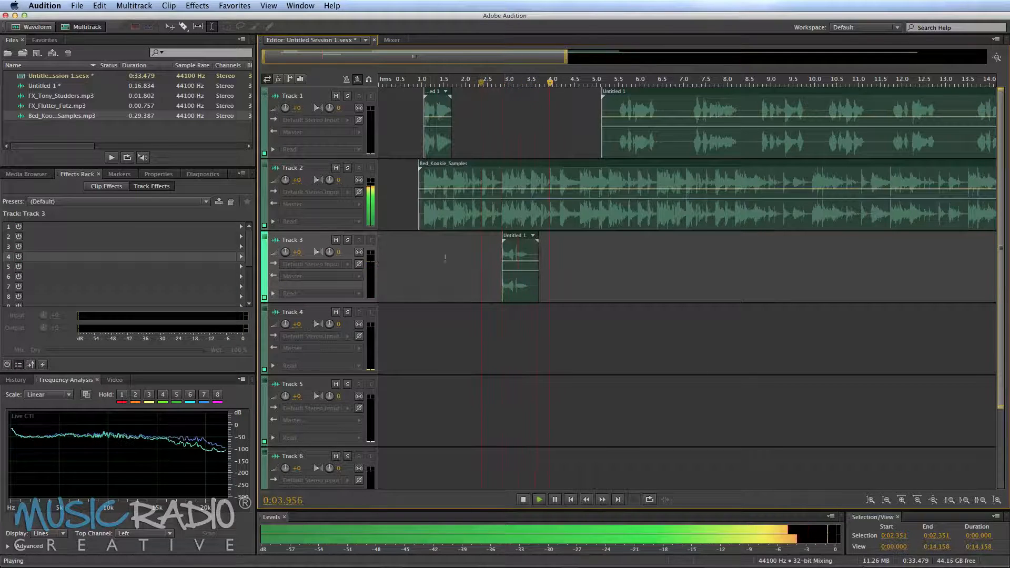
key("space")
- Apply the Processed rack preset to Track 3 and add a Flanger in slot 4 with the Vocal Flange preset
left_click(117, 201)
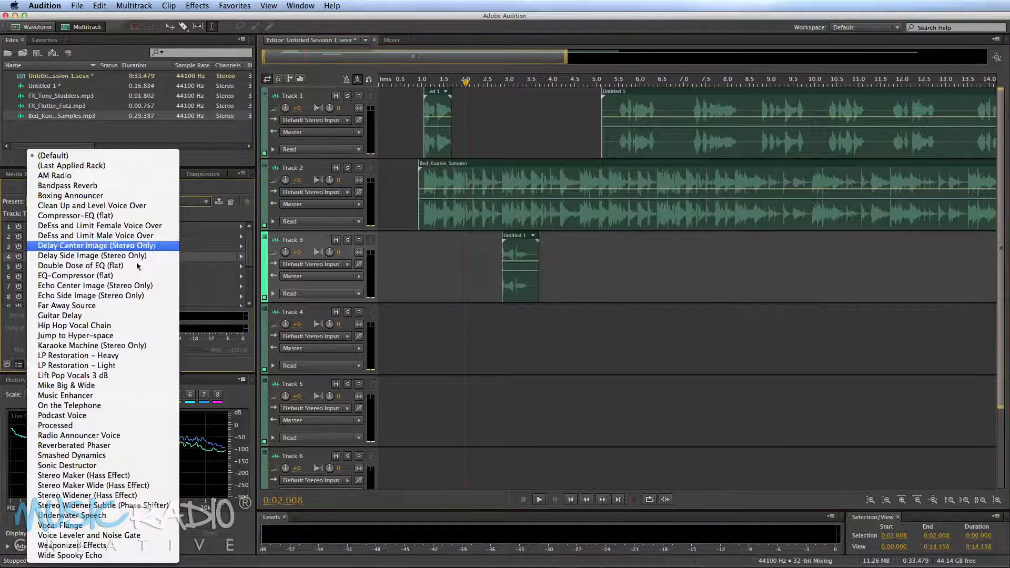
left_click(53, 428)
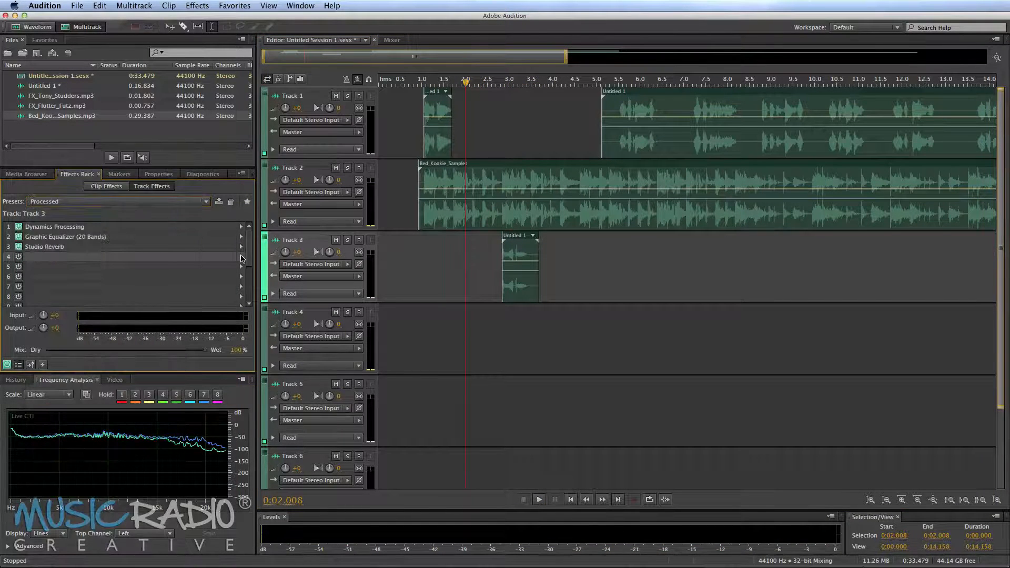
left_click(242, 258)
mouse_move(315, 322)
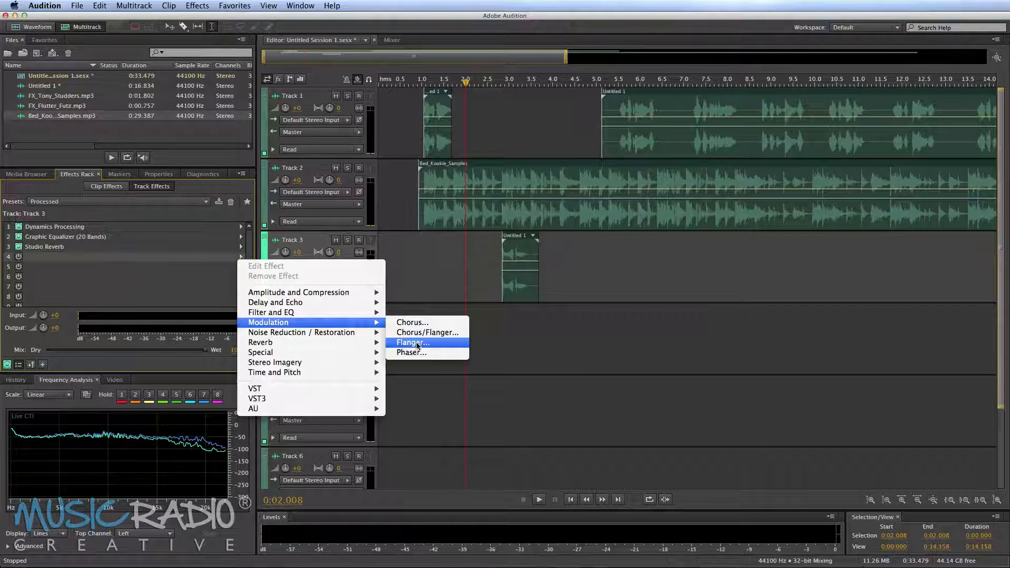
left_click(417, 342)
left_click(473, 179)
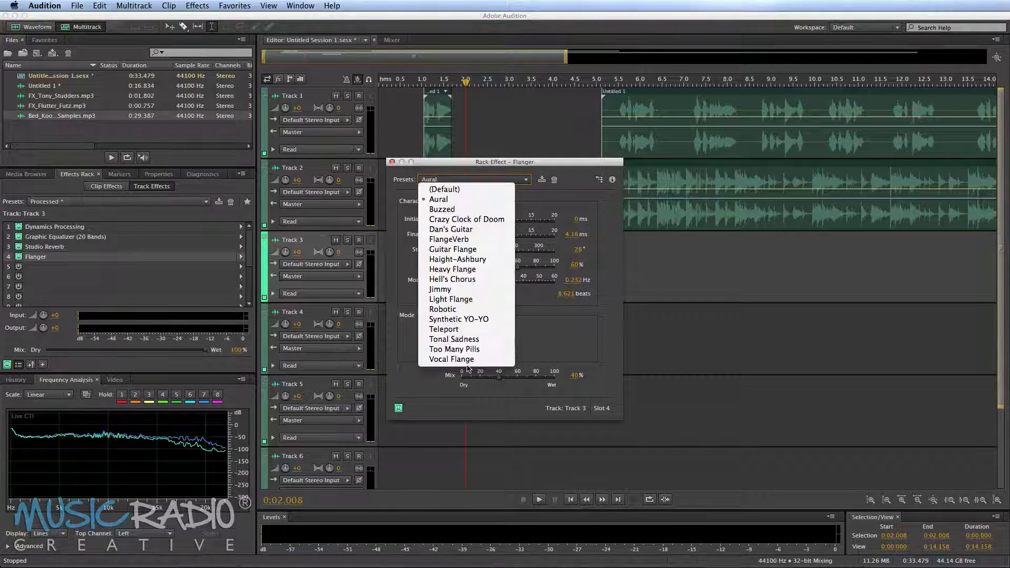
left_click(471, 360)
left_click(393, 163)
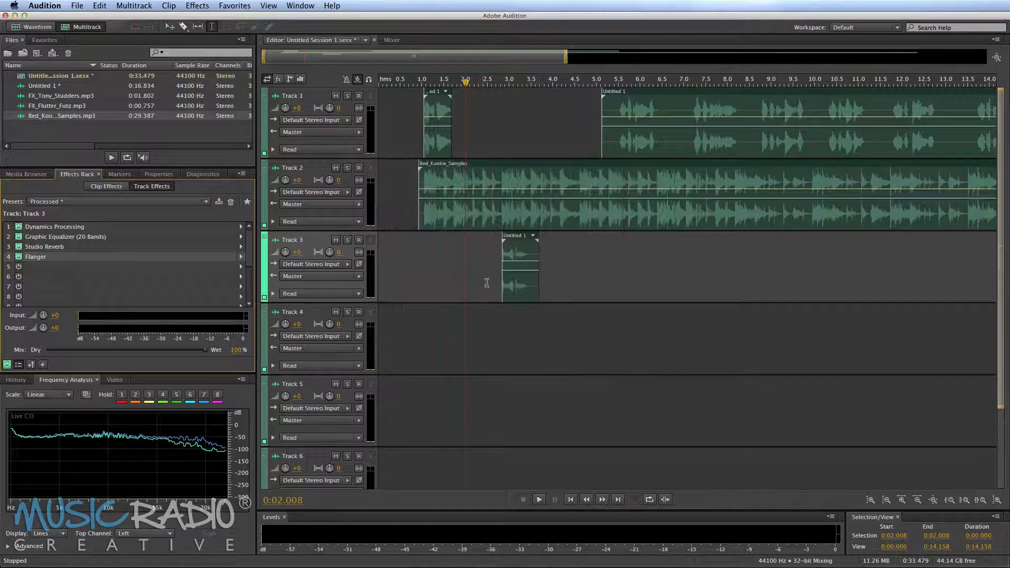
- Play the flanged vocal clip on Track 3 from about 2.55 s
left_click(489, 280)
key("space")
key("space")
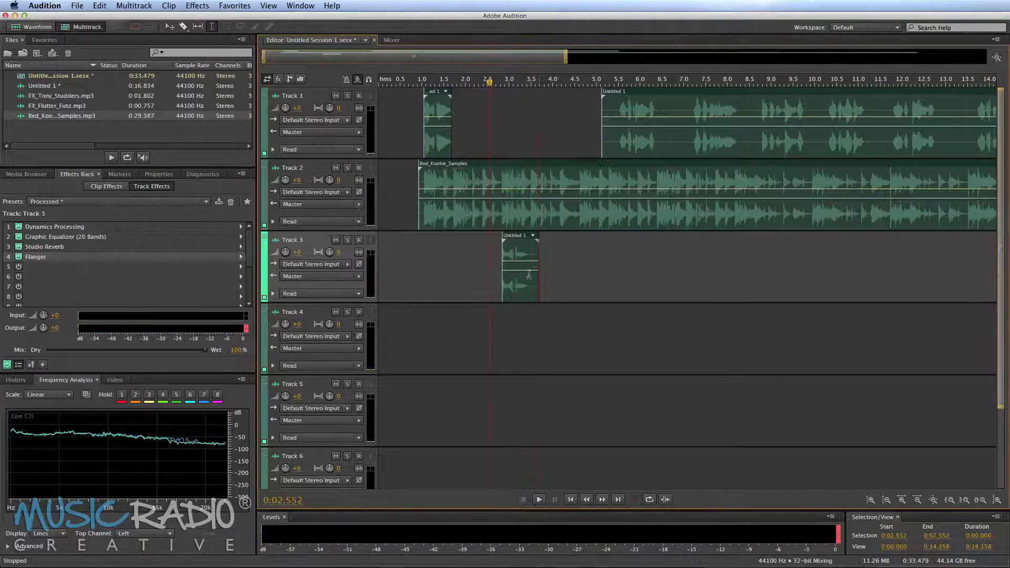
- Move the Track 3 clip to about 6.4 s and the long vocal clip from Track 1 to Track 4 at about 1.5 s
left_click_drag(525, 268, 678, 265)
left_click_drag(636, 149, 476, 352)
- Apply the Processed rack preset to Track 4
left_click(424, 339)
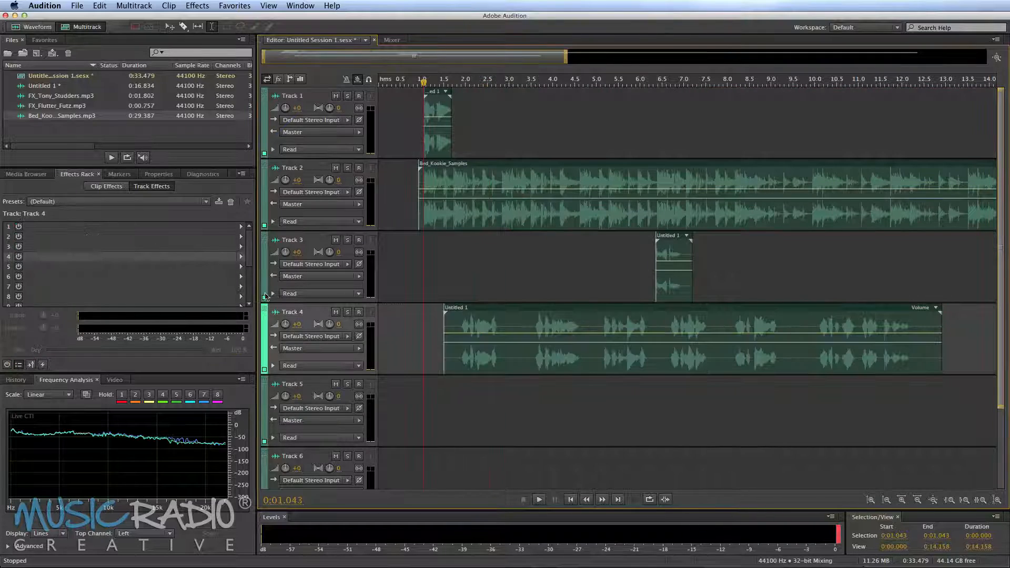
left_click(88, 201)
left_click(88, 426)
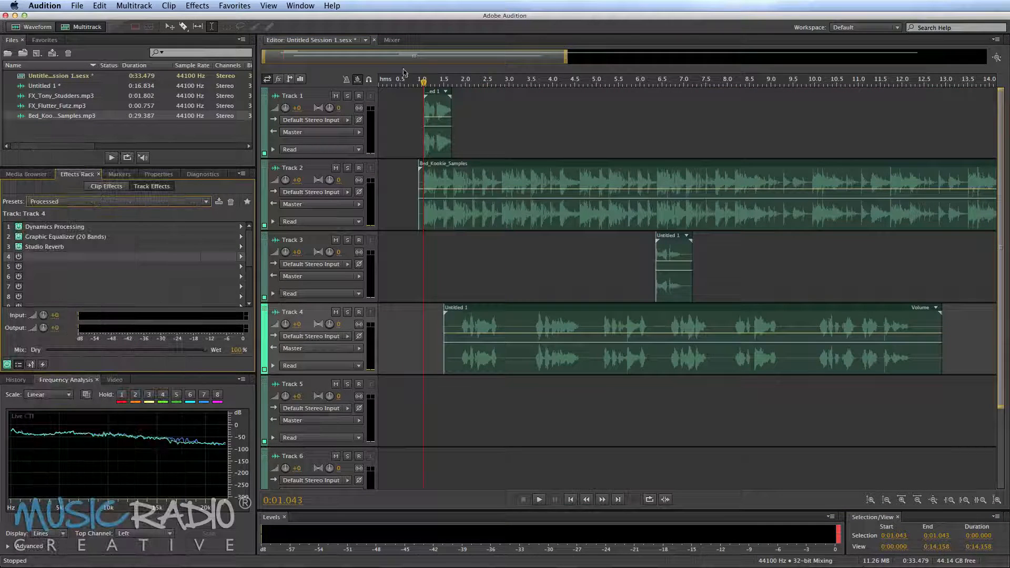
- Shift the long vocal clip on Track 4 earlier so that it starts at about 1.25 s
scroll(420, 75, "up", 4)
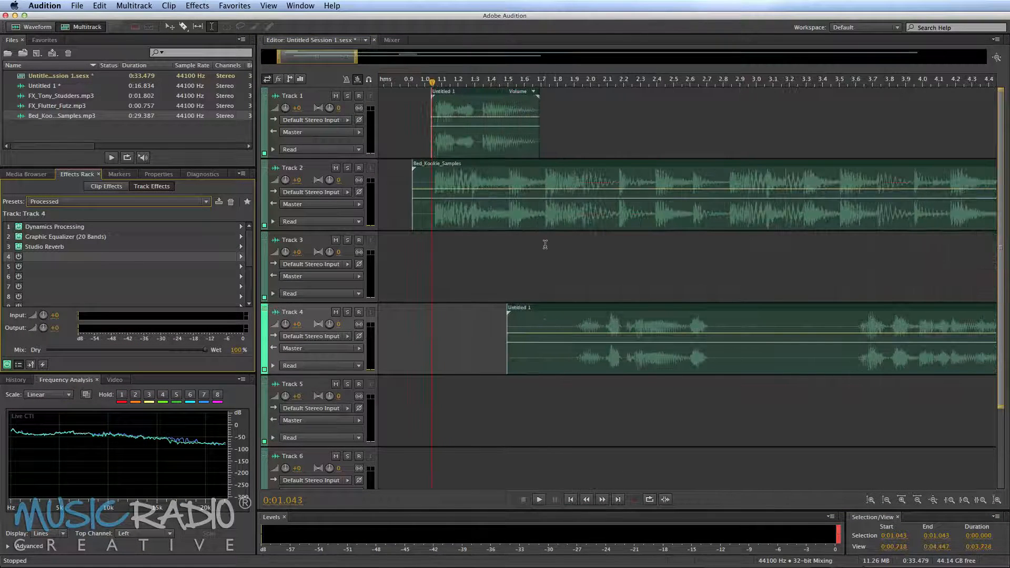
left_click(545, 244)
left_click_drag(578, 335, 539, 335)
- Delete the silent gap from about 2.48 to 3.31 s in the Track 4 clip and play from about 1.02 s
left_click_drag(675, 323, 808, 322)
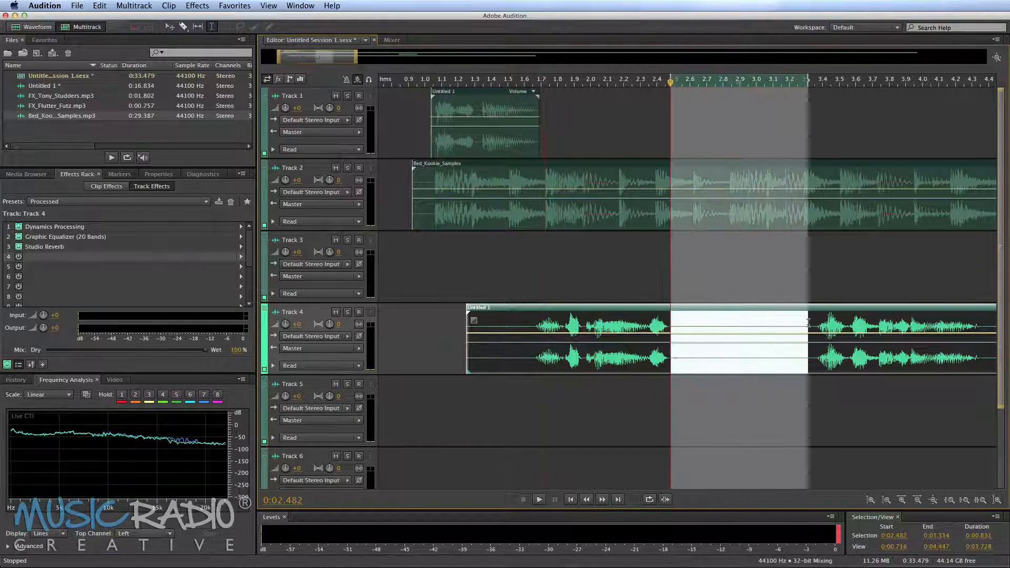
key("Delete")
left_click(438, 263)
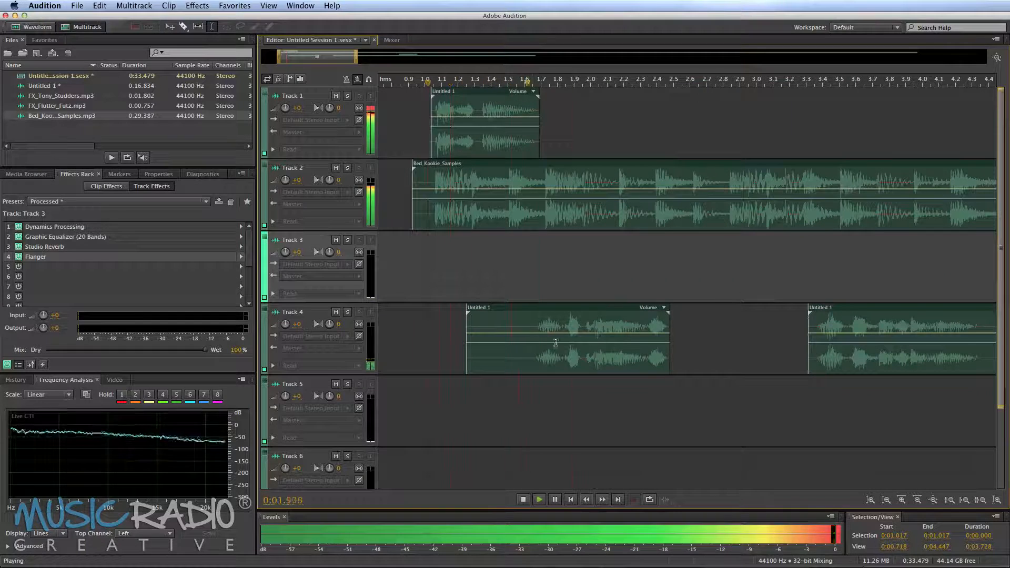
- Select the pan envelope of the first Track 4 clip and play the session from about 1.02 s
key("space")
left_click(558, 344)
key("space")
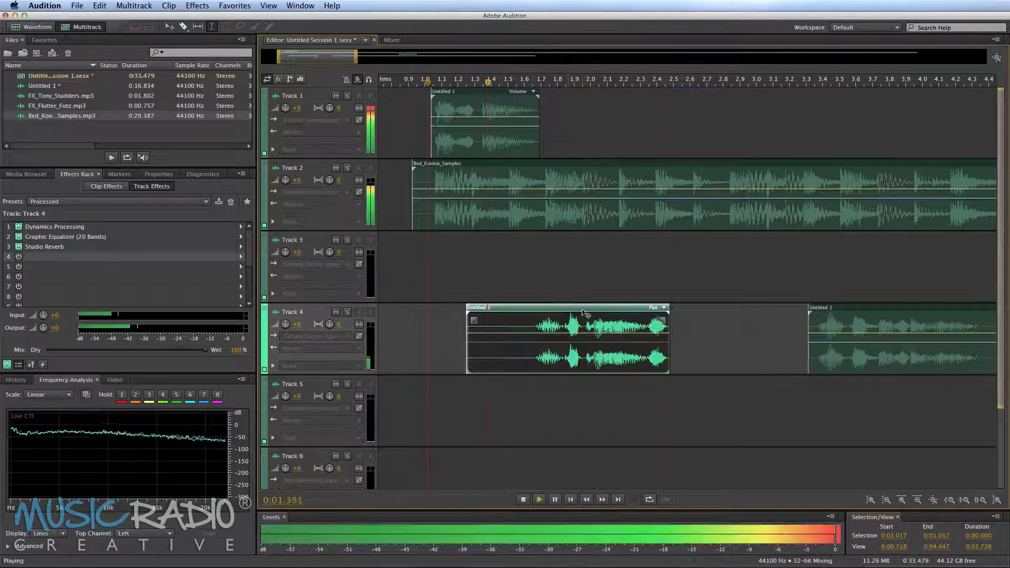
key("space")
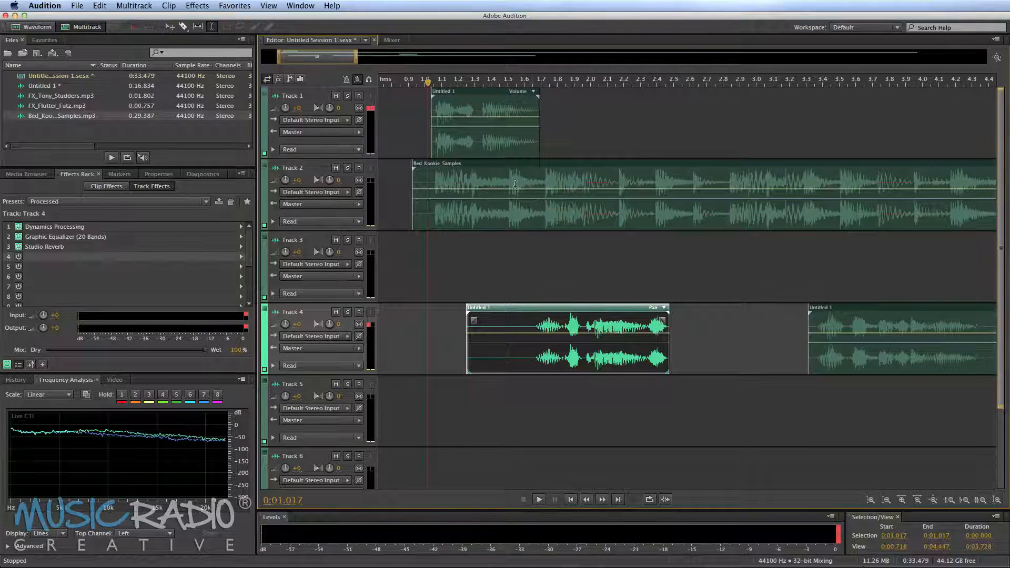
- Lower the music bed's volume envelope on Track 2 from about 1.7 s onward and play from about 0.94 s
left_click(554, 193)
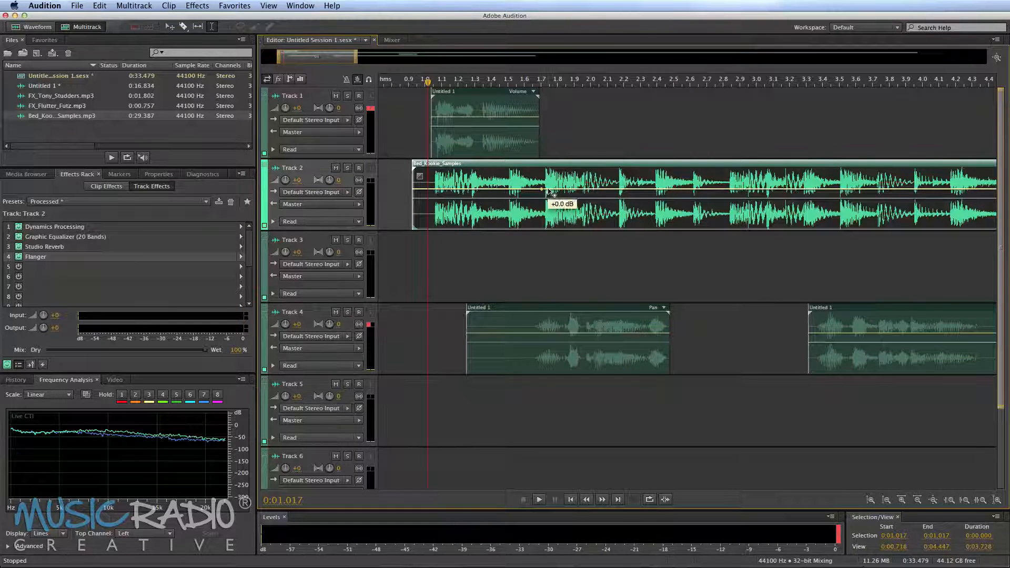
left_click_drag(550, 191, 547, 198)
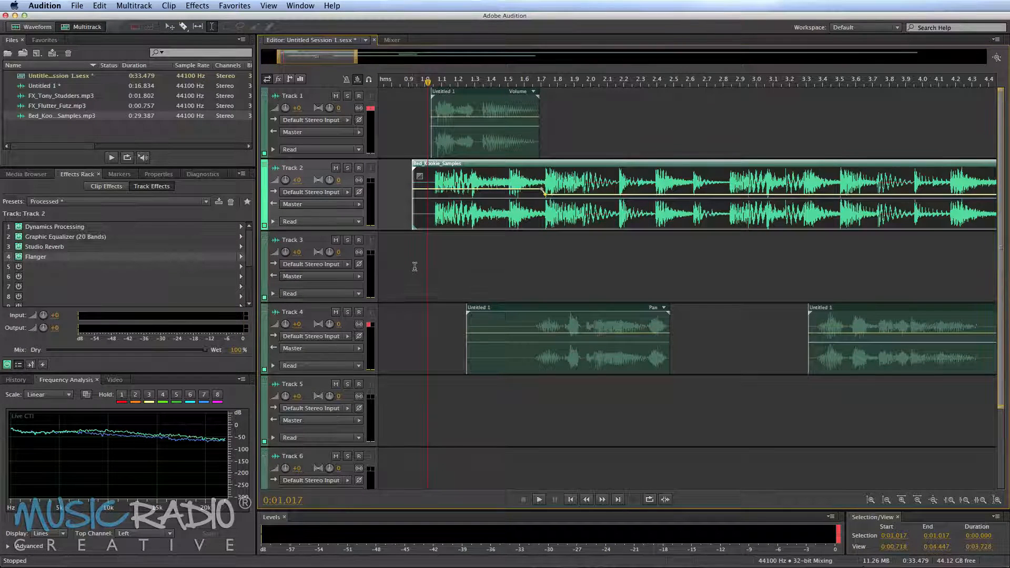
left_click(414, 267)
key("space")
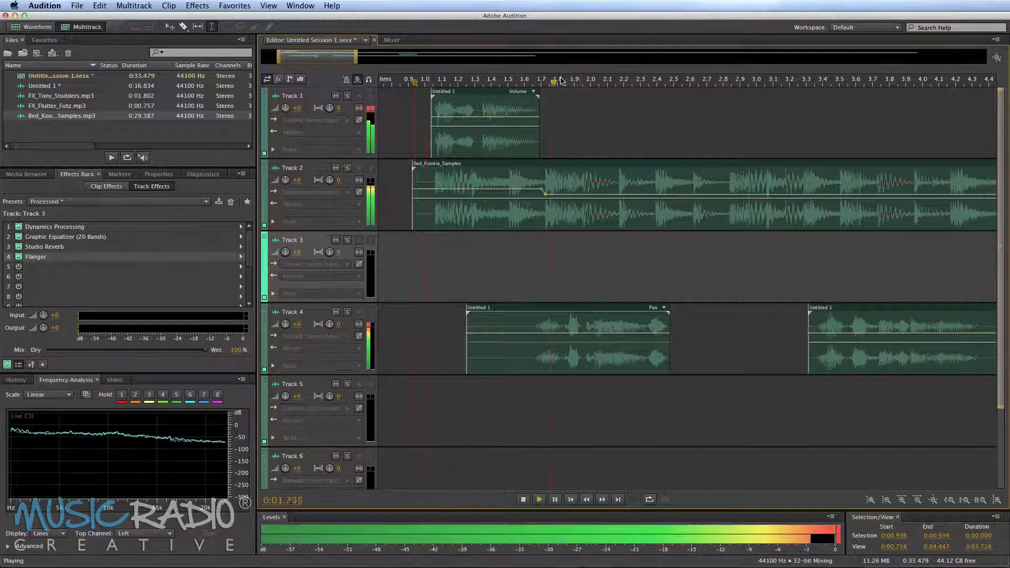
key("space")
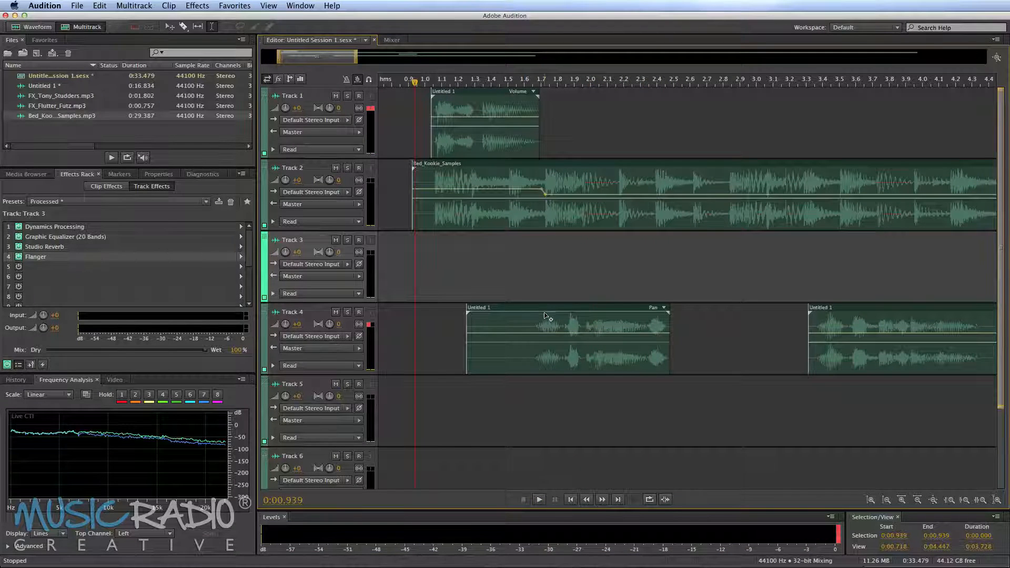
- Try to copy the Track 1 vocal clip to about 2.63 s on the same track
left_click(547, 323)
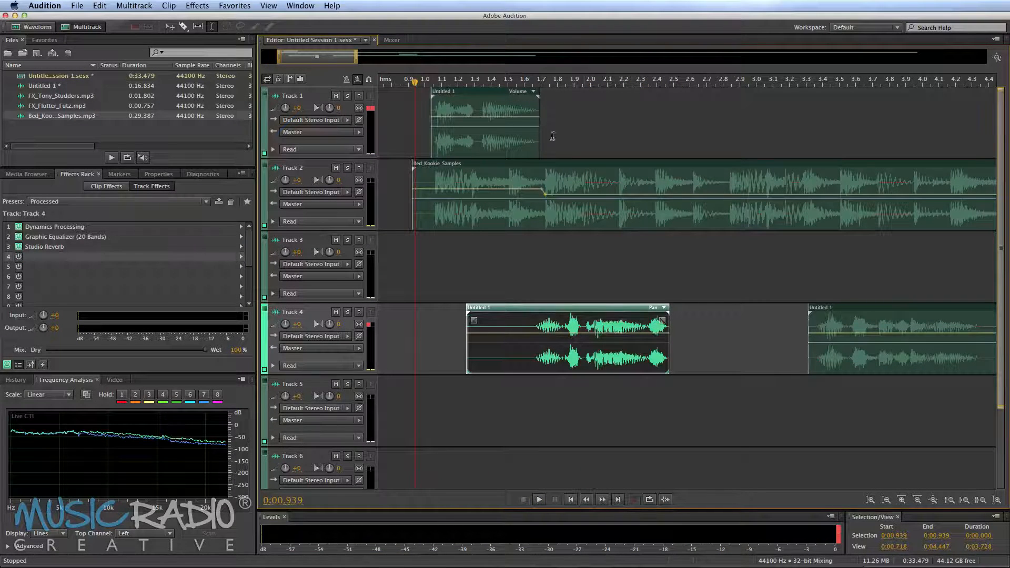
left_click_drag(497, 93, 760, 93)
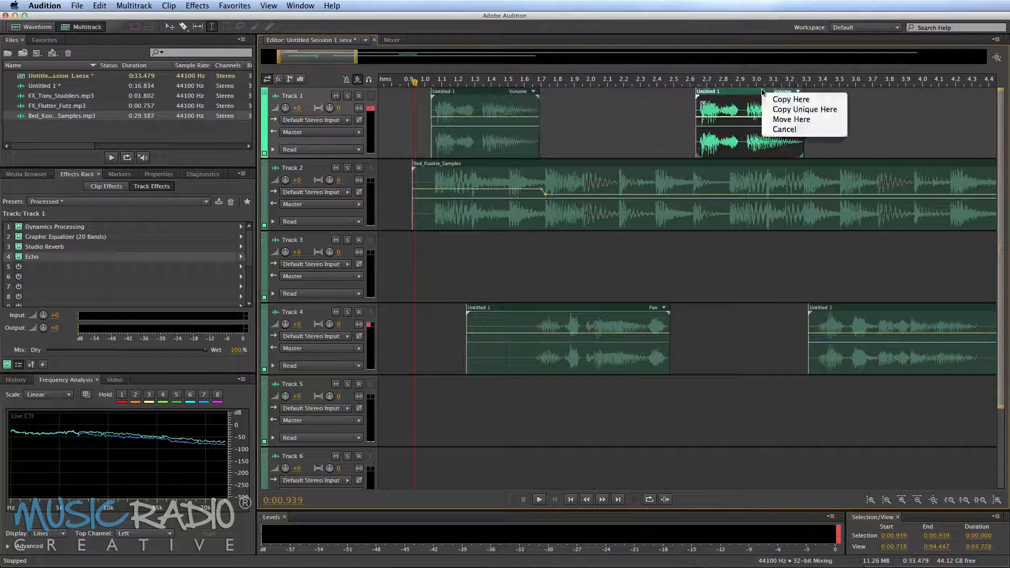
left_click(777, 99)
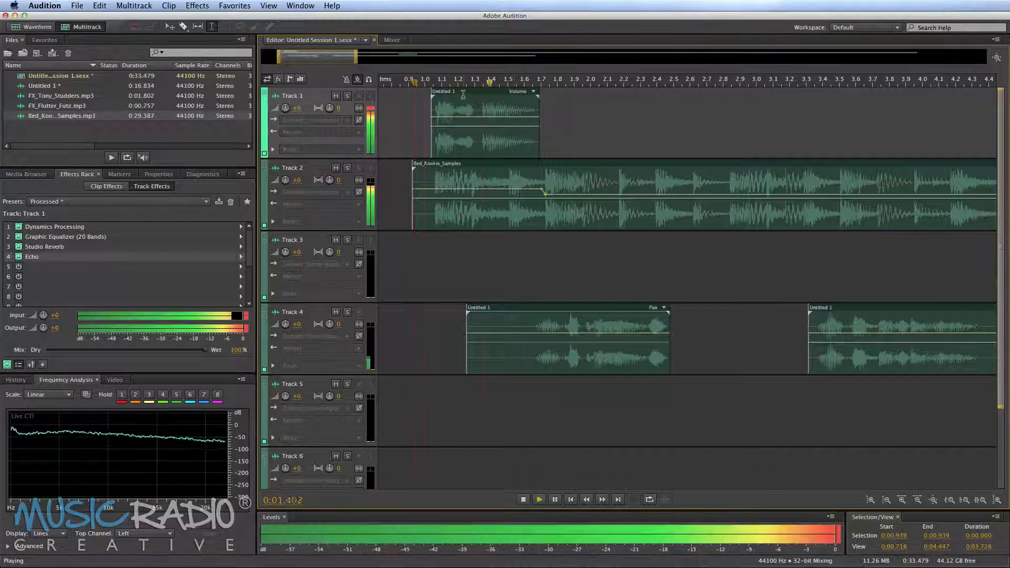
- Stop playback and copy the first Track 1 vocal clip to about 2.8 s on the same track
key("space")
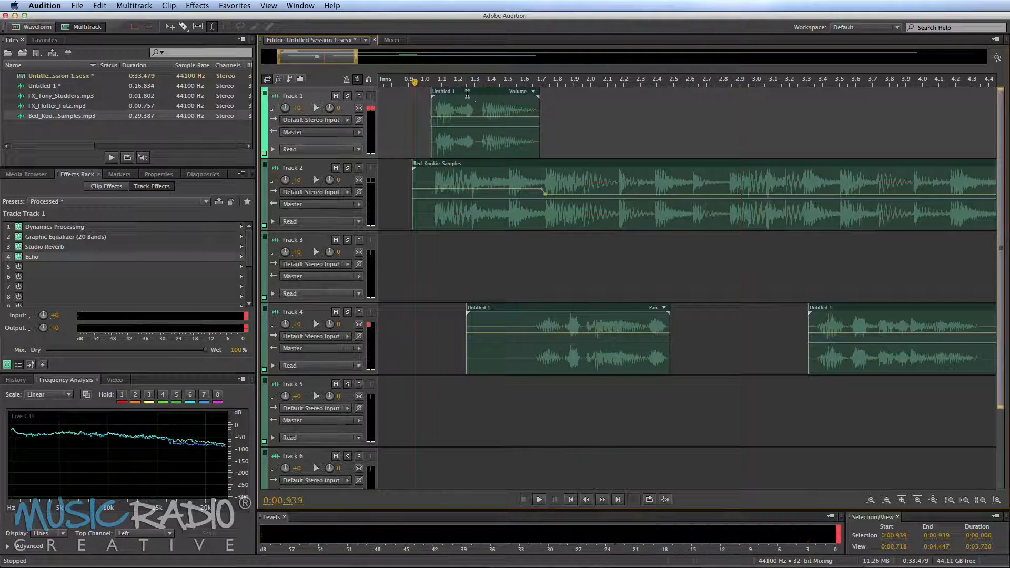
left_click_drag(472, 95, 763, 98)
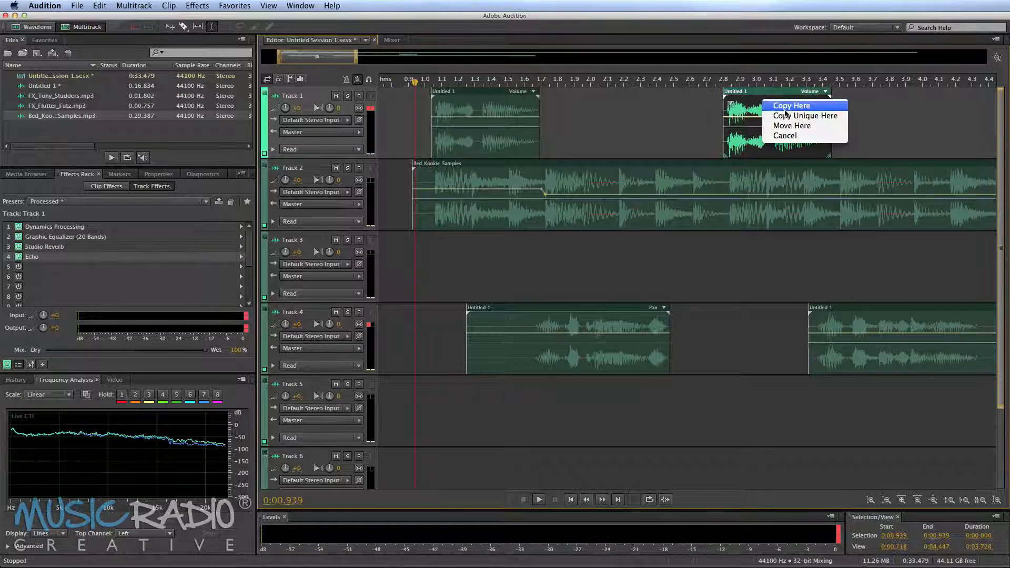
left_click(784, 111)
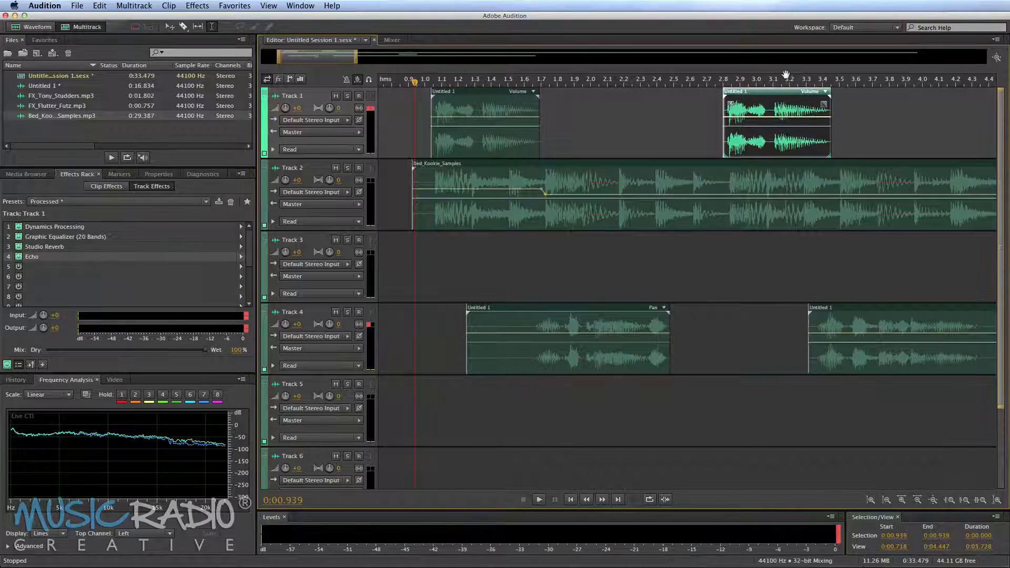
- Shift the long Track 4 clip to start at about 3.4 s and delete its silent gap from about 4.51 to 4.96 s
scroll(785, 74, "down", 2)
left_click(727, 235)
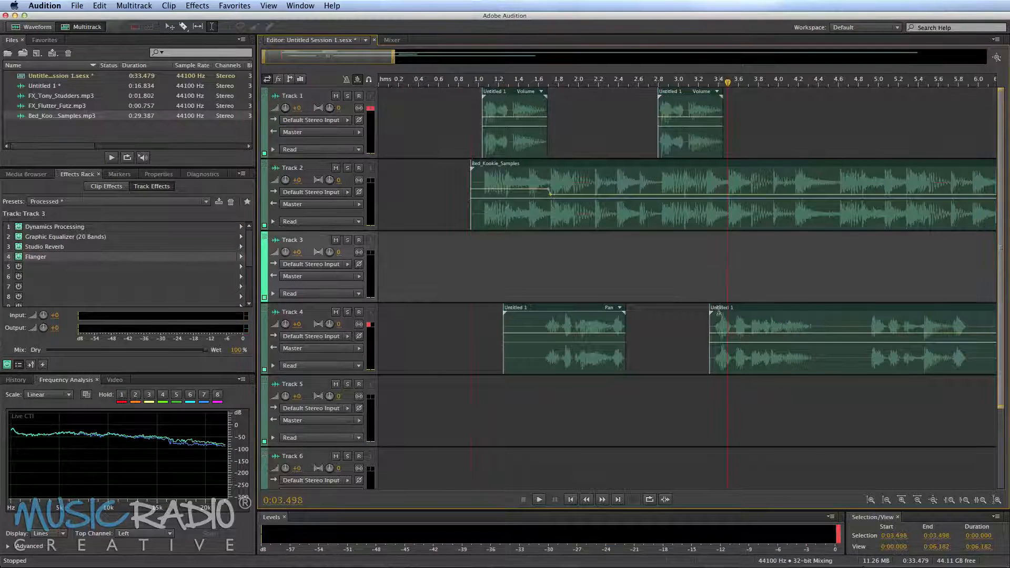
left_click_drag(812, 333, 875, 326)
key("Delete")
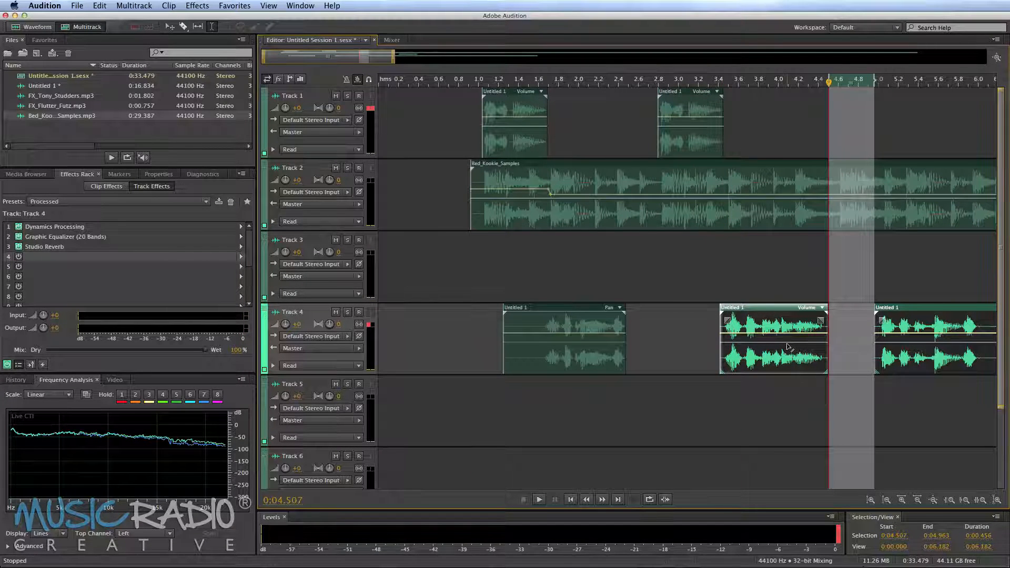
- Play the session from about 2.71 s to check the copied vocal and the Track 4 clip that follows it
left_click(650, 391)
key("space")
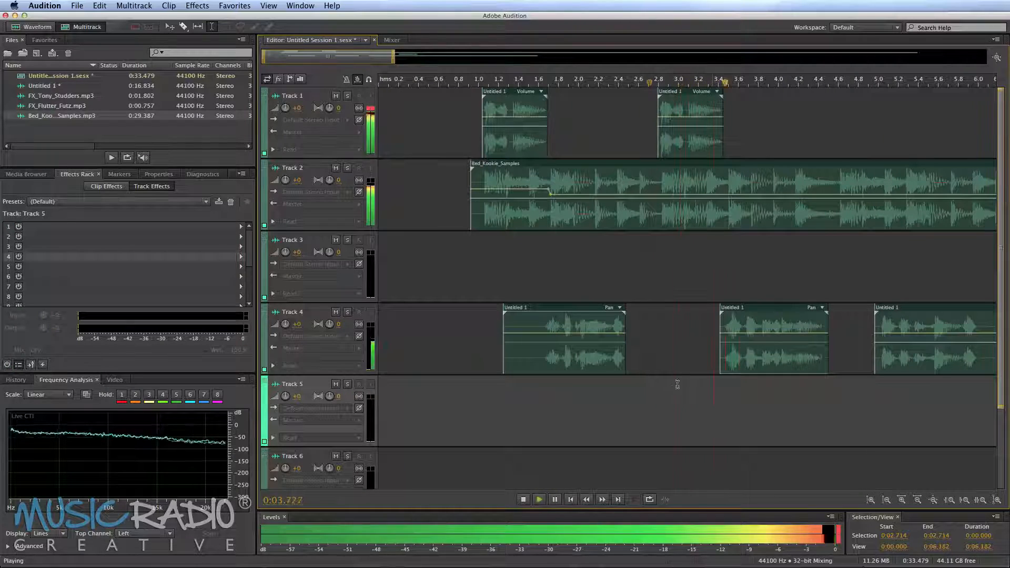
key("space")
- Move the Track 3 clip to about 4.6 s and the last Track 4 clip to about 6.4 s
scroll(705, 233, "right", 5)
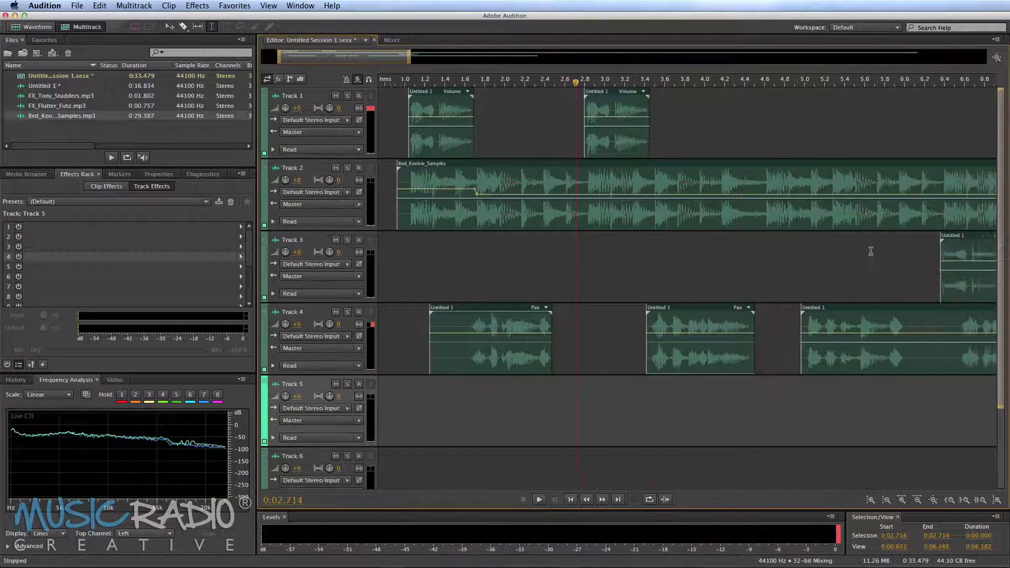
left_click_drag(915, 263, 729, 274)
left_click_drag(733, 327, 875, 327)
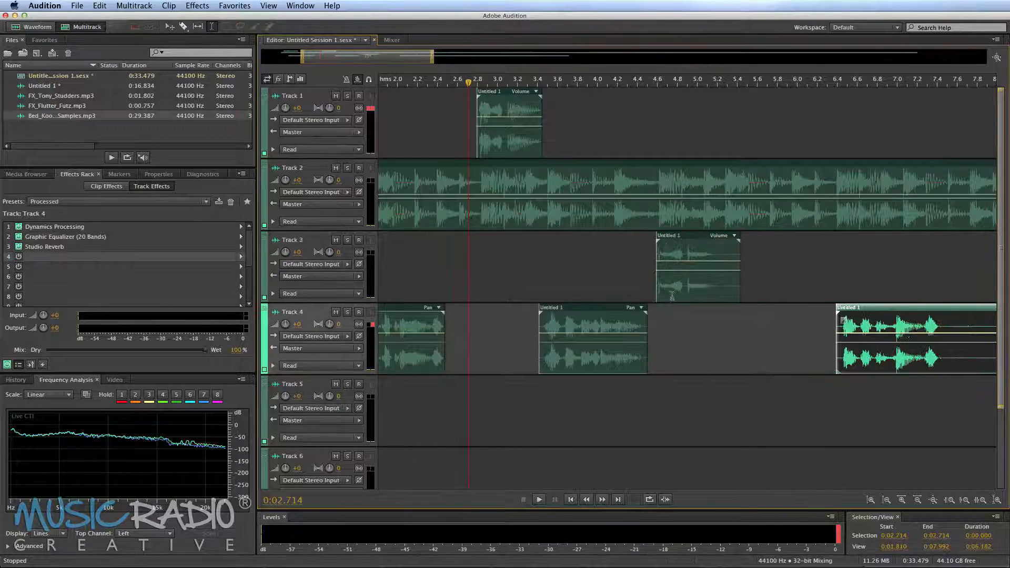
- Play the session from about 4.14 s to check the timing of the Track 3 clip
left_click(611, 274)
key("space")
key("space")
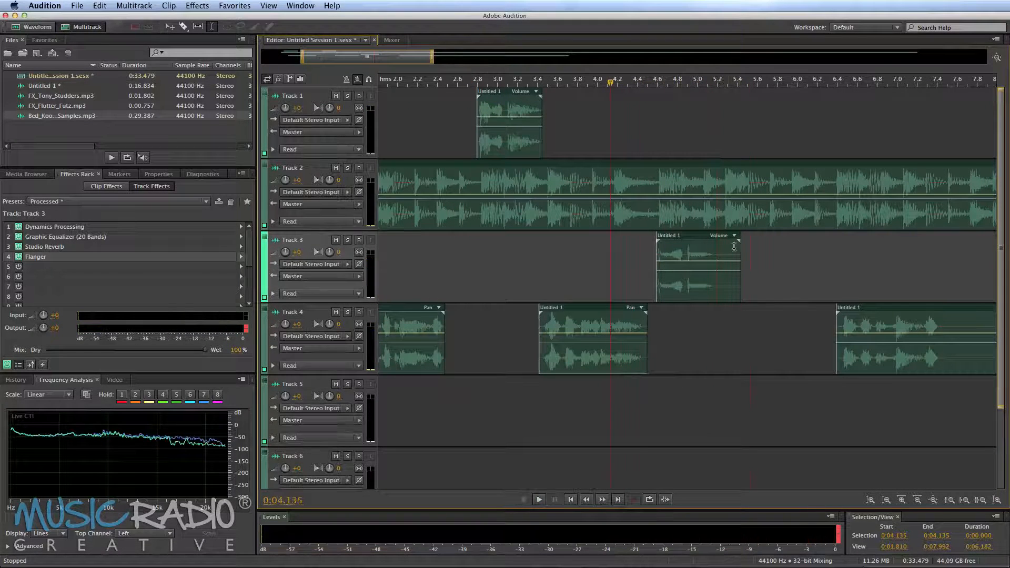
- Time-stretch the Track 3 clip to 98% of its length and play from about 4.29 s
mouse_move(739, 243)
left_mouse_down()
mouse_move(722, 247)
mouse_move(737, 243)
left_mouse_up()
left_click(626, 242)
key("space")
key("space")
key("space")
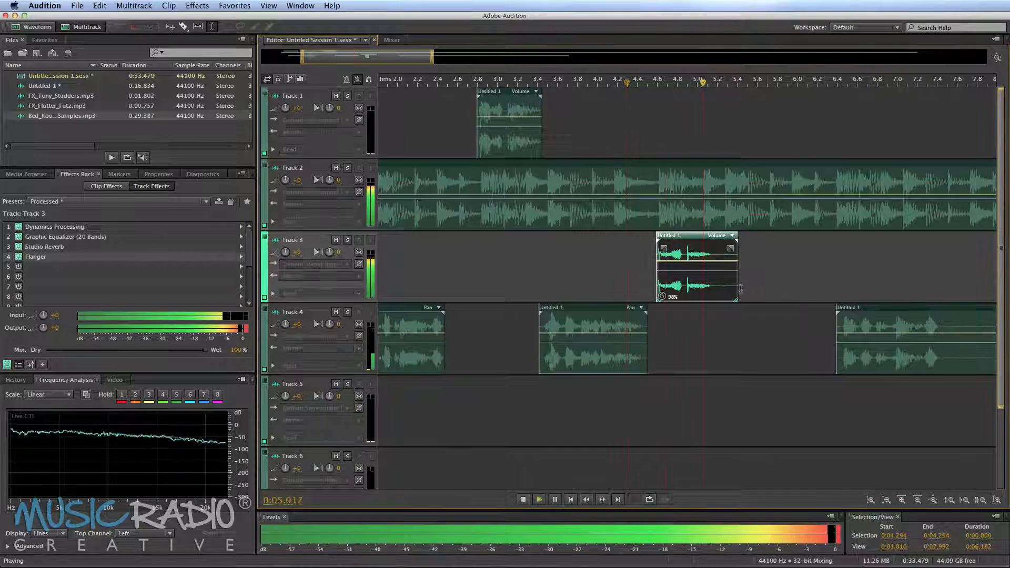
key("space")
- Move the last Track 4 clip to about 5.2 s and delete its silent gap from about 6.30 to 6.77 s
left_click(723, 322)
left_click_drag(842, 356, 731, 366)
left_click_drag(827, 361, 875, 360)
key("Delete")
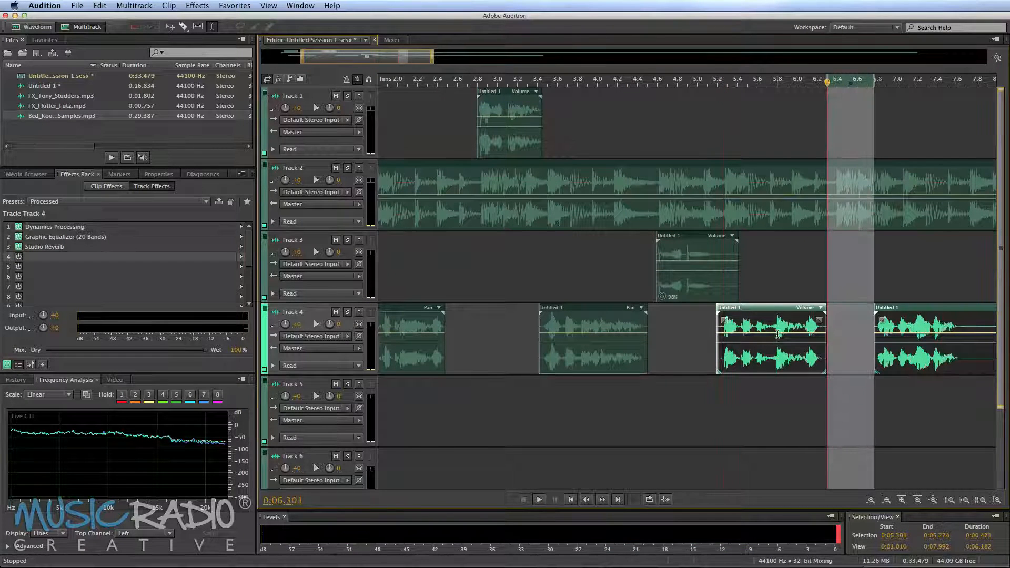
- Select the pan envelope of the Track 4 clip at about 5.2 s and play from about 4.35 s
left_click_drag(777, 347, 777, 383)
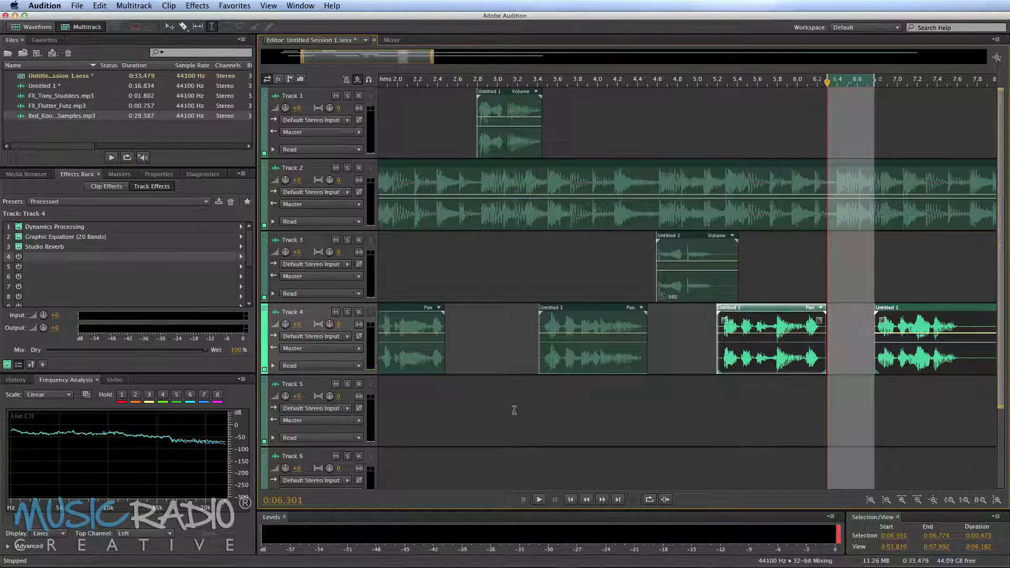
left_click(631, 409)
key("space")
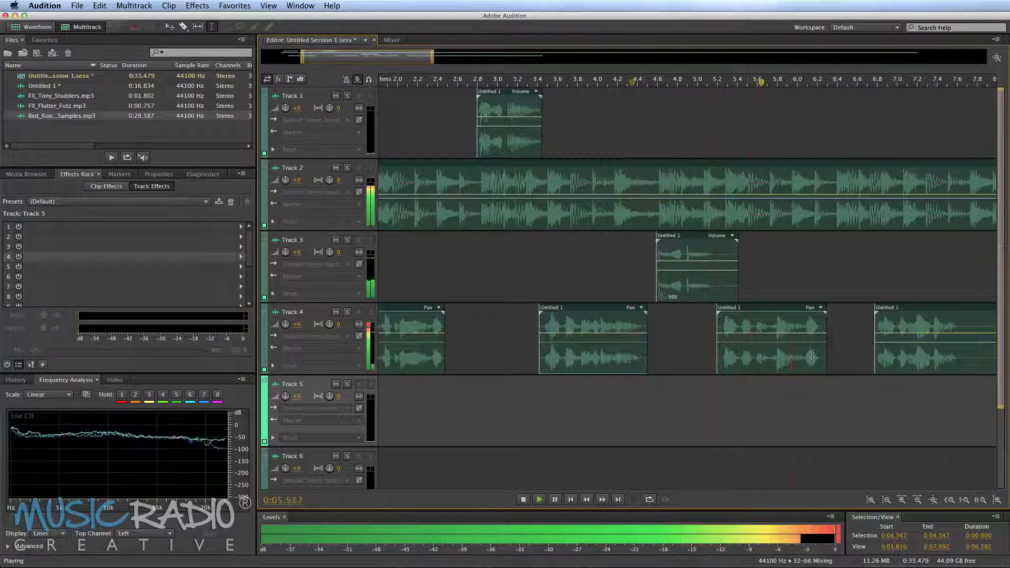
key("space")
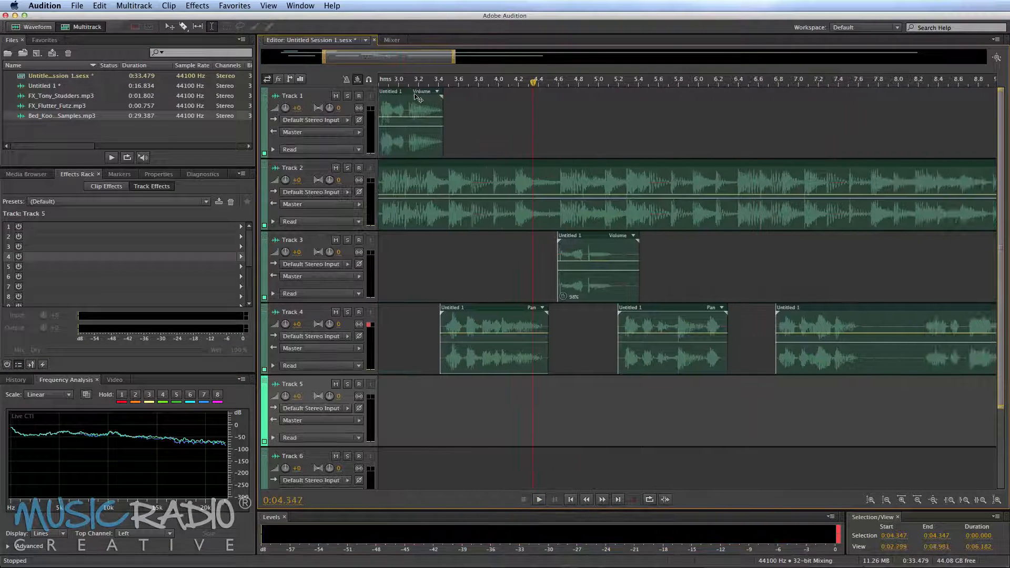
- Copy the Track 1 clip from about 2.8 s to about 6.35 s on the same track and play from about 5.85 s
right_click(415, 96)
left_click(524, 93)
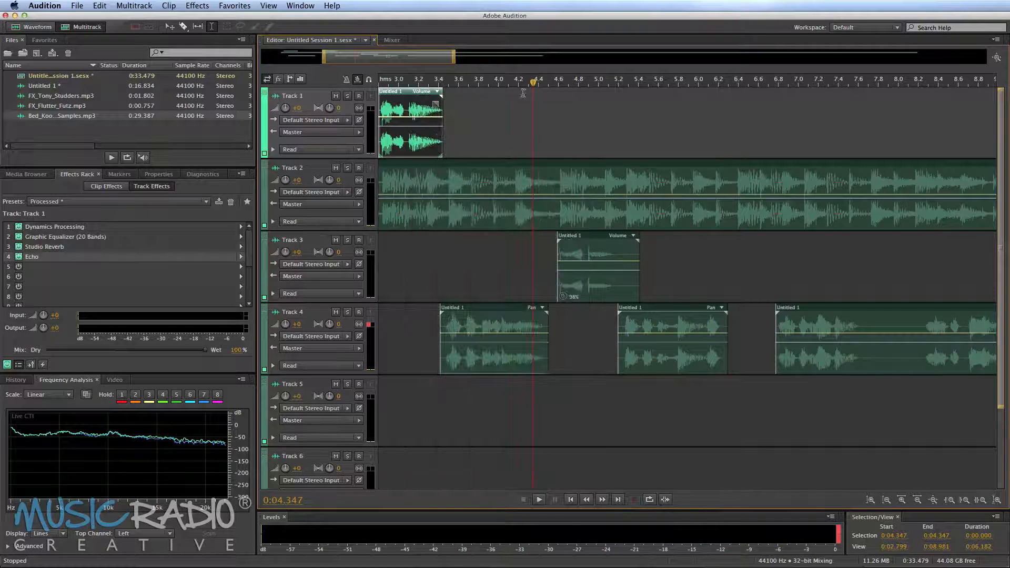
left_click_drag(410, 93, 761, 103)
left_click(772, 110)
left_click(683, 120)
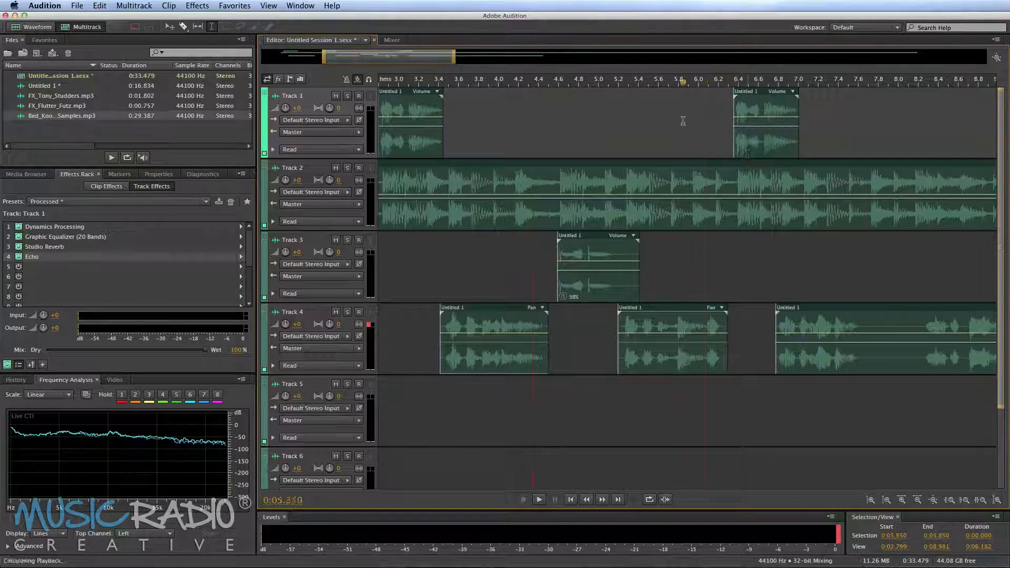
key("space")
scroll(749, 168, "right", 5)
key("space")
- Shift the last Track 4 clip to about 7.04 s and delete its silent gap from about 7.92 to 8.48 s
left_click(683, 263)
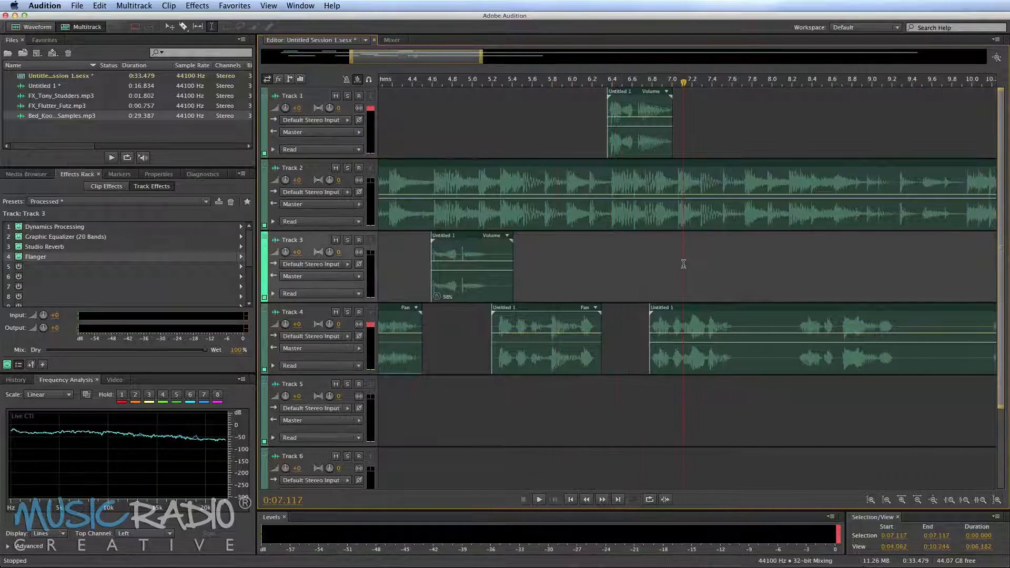
left_click_drag(687, 311, 714, 310)
left_click_drag(763, 360, 819, 360)
key("Delete")
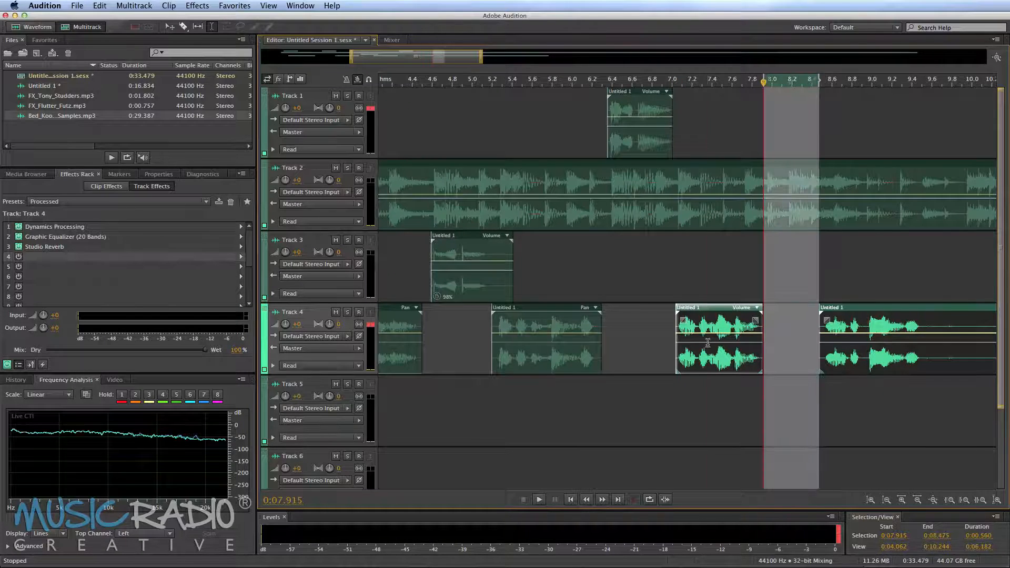
- Select the pan envelope of the Track 4 clip at about 7.04 s and play from about 6.40 s
left_click(707, 342)
left_click(612, 385)
key("space")
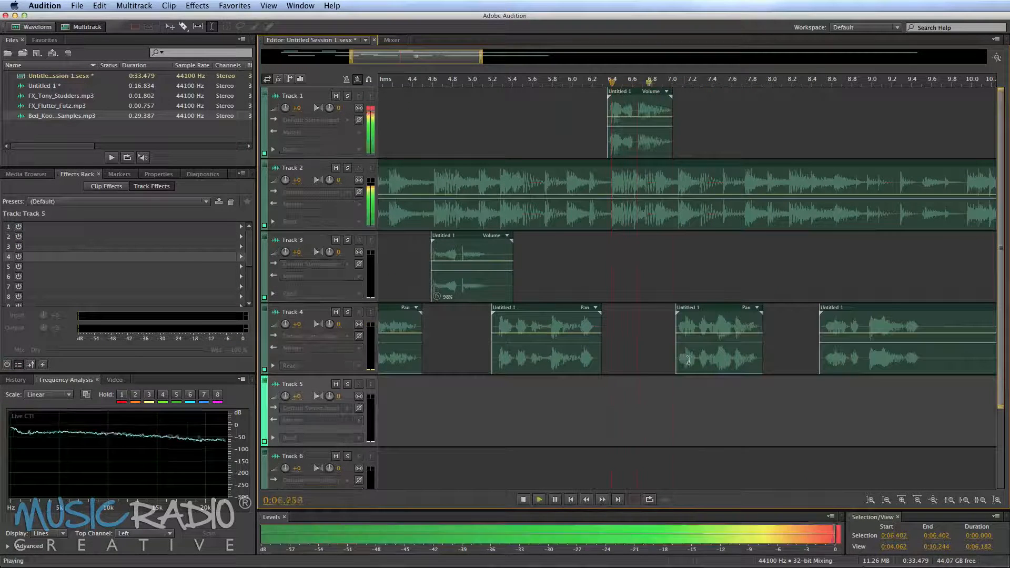
scroll(703, 343, "right", 5)
- Play the session from about 7.94 s to check the music after the Track 4 clip
left_click(684, 284)
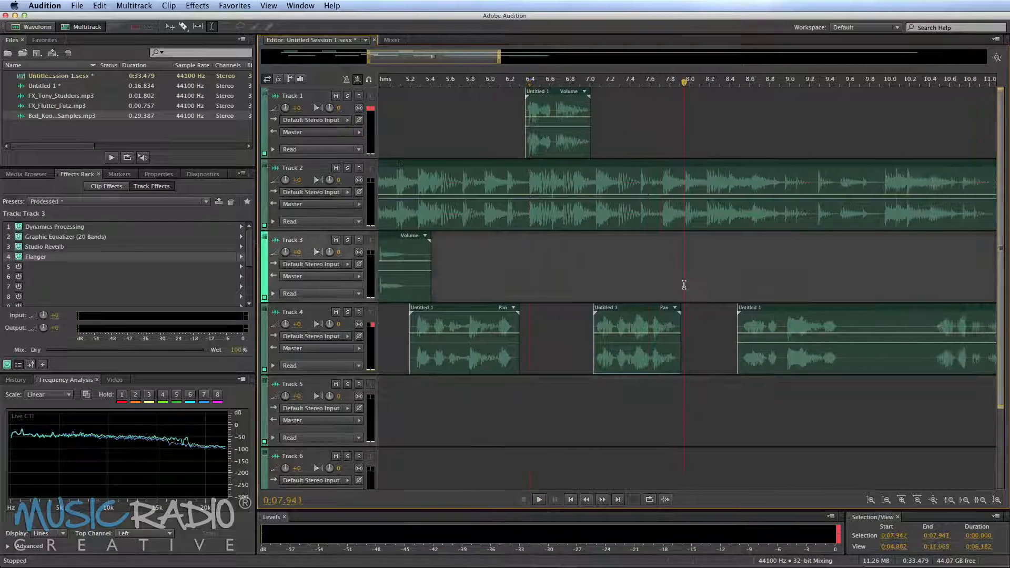
key("space")
key("space")
- Move the last Track 4 clip to about 9.96 s and play from about 7.55 s
scroll(697, 283, "right", 4)
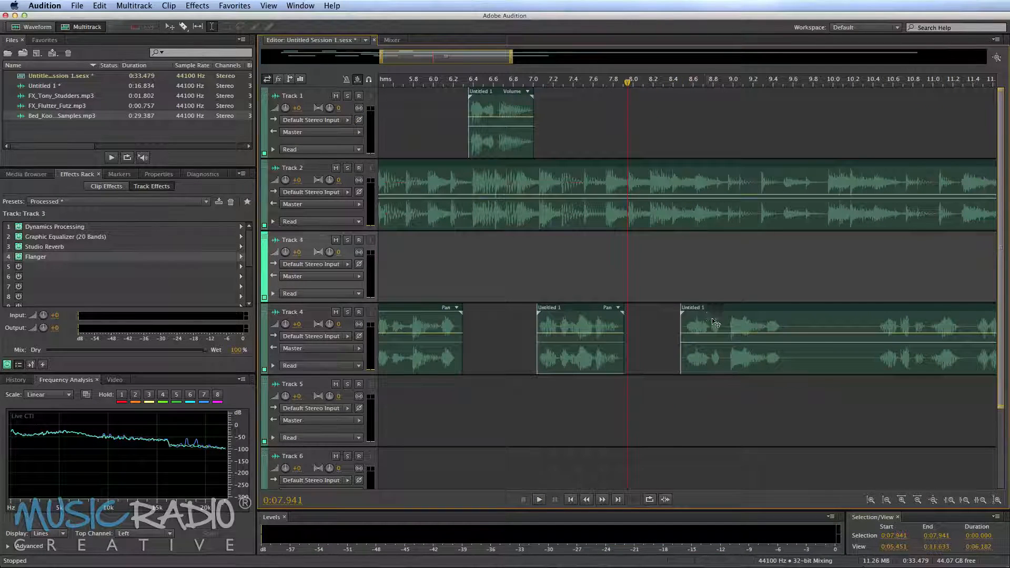
left_click_drag(715, 322, 864, 322)
left_click(590, 243)
key("space")
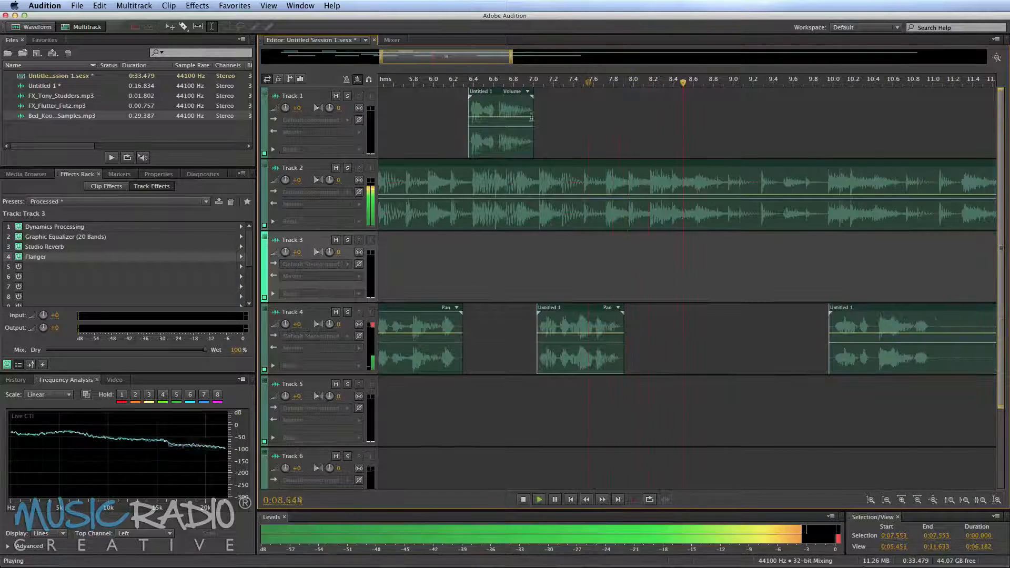
key("space")
- Copy the Track 1 clip from about 6.35 s to about 8.13 s on the same track and play from about 7.90 s
left_click_drag(506, 96, 685, 97)
left_click(704, 104)
key("space")
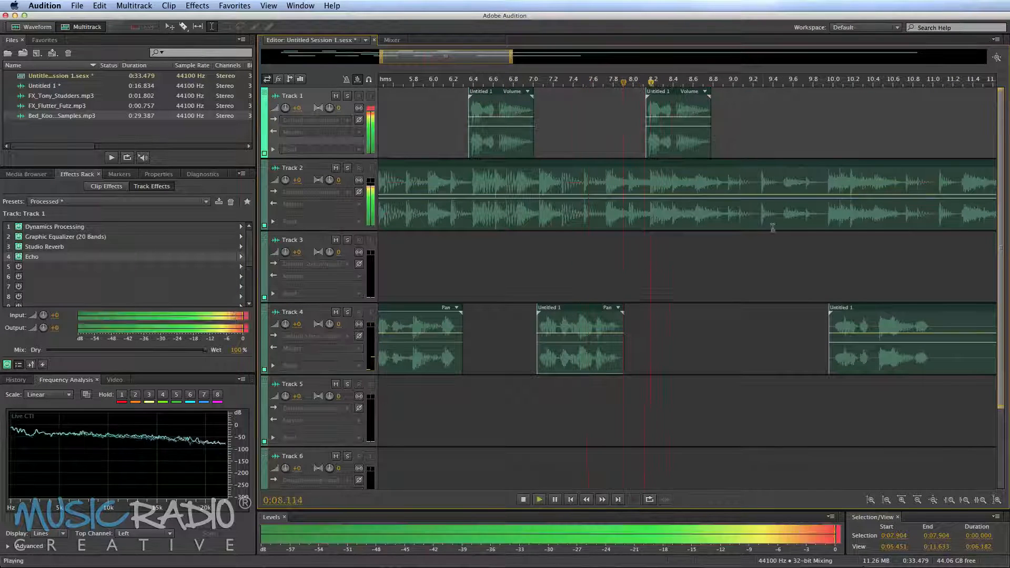
key("space")
- Move the last Track 4 clip to about 8.93 s and play from about 8.76 s
left_click(709, 240)
left_click_drag(852, 315, 749, 315)
key("space")
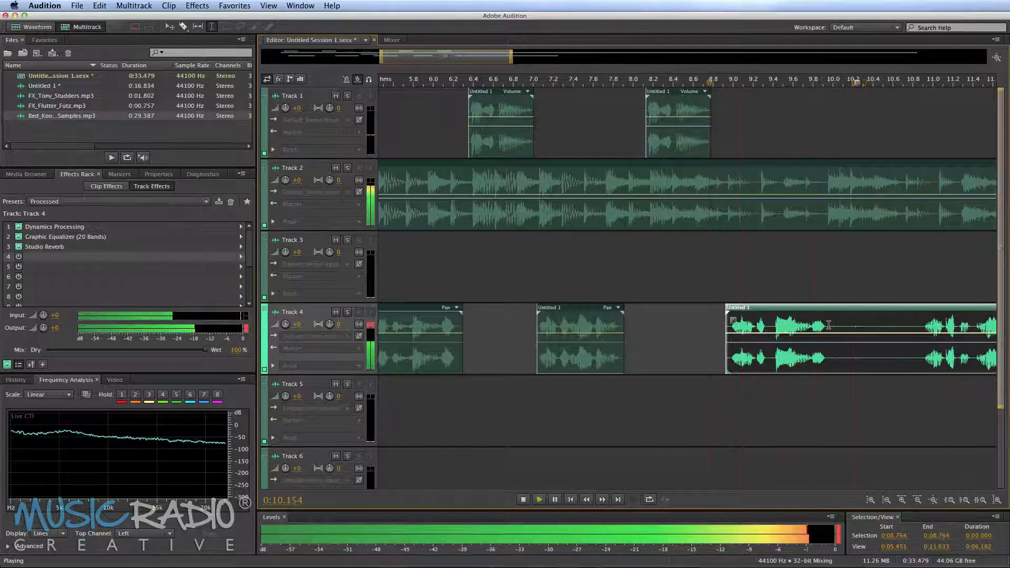
key("space")
scroll(723, 163, "right", 5)
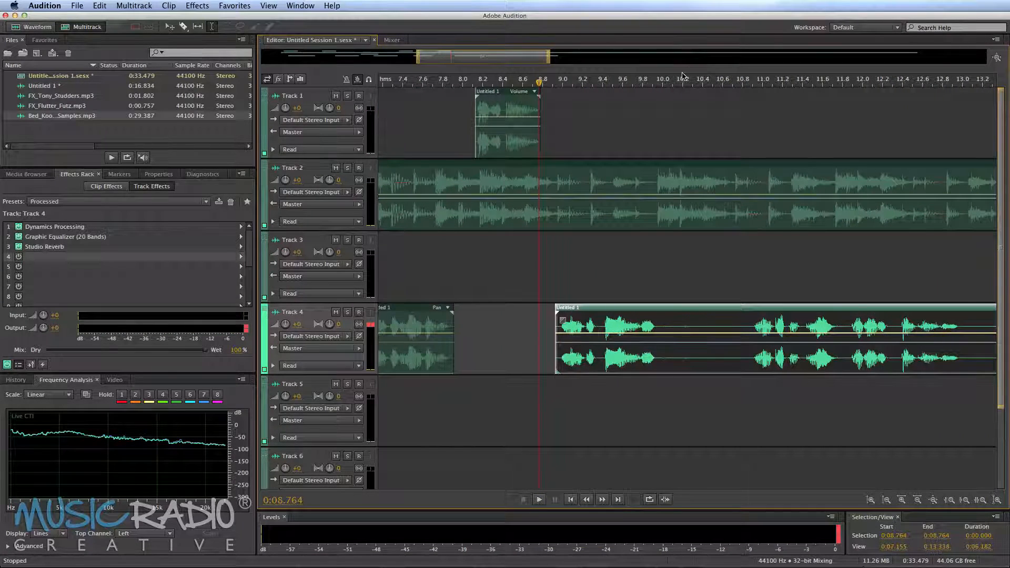
scroll(682, 76, "down", 3)
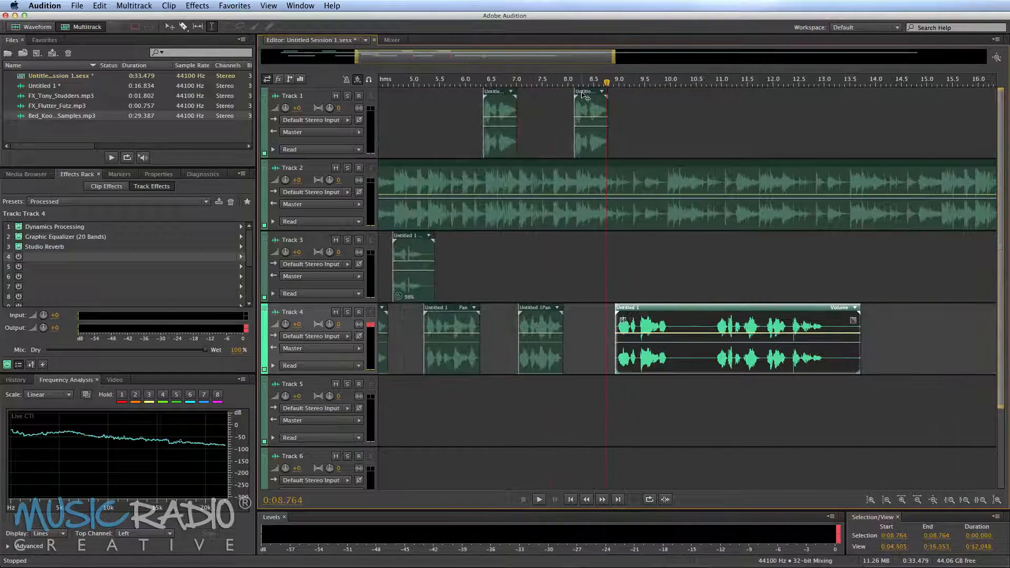
- Copy the Track 1 clip at about 8.13 s and the Track 3 clip to about 9.94 s, each on its own track
left_click_drag(584, 97, 674, 96)
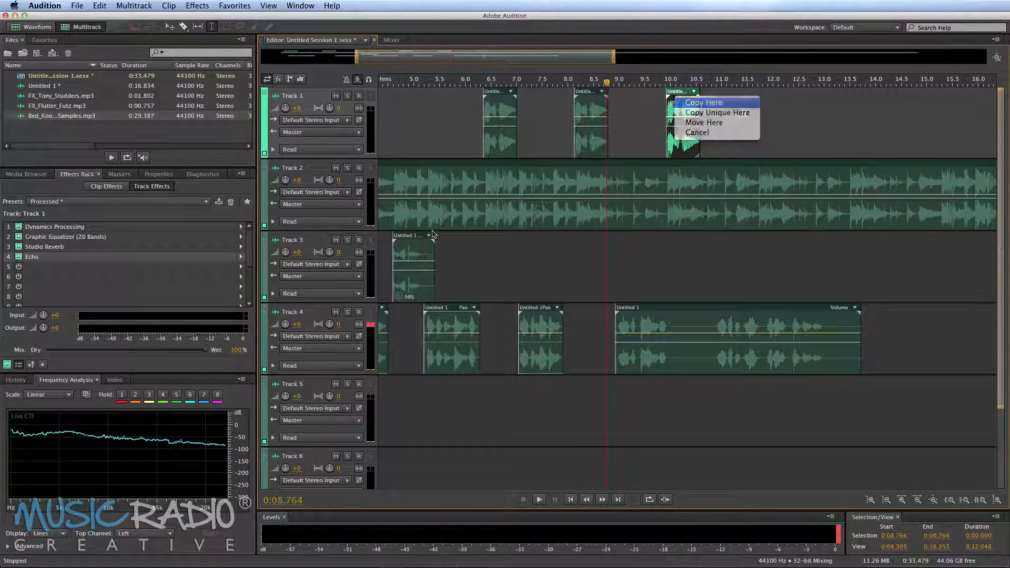
left_click(717, 111)
left_click_drag(420, 241, 694, 246)
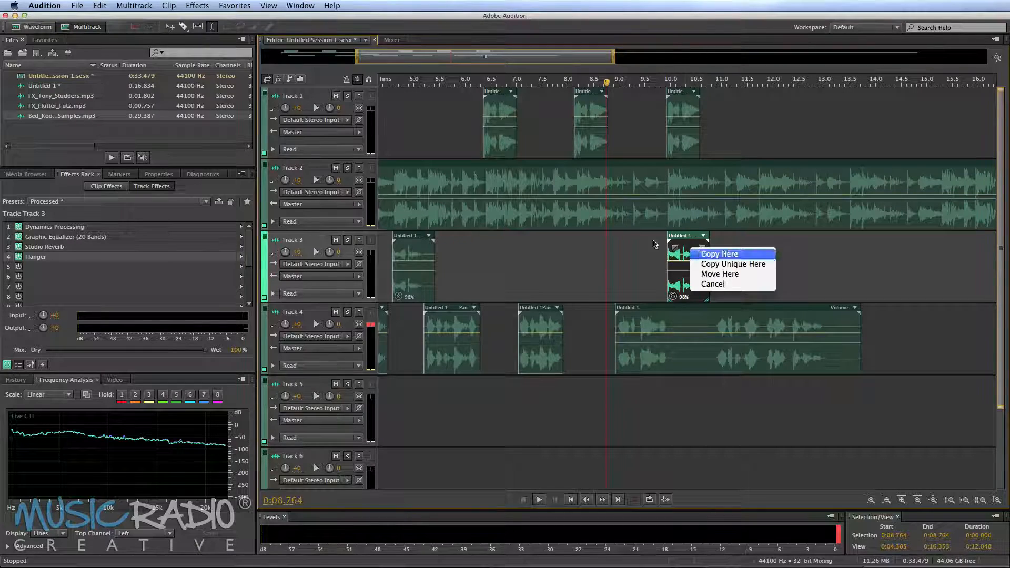
left_click(700, 255)
- Play the session from about 9.84 s to check the copied Track 1 and Track 3 clips against the beat
left_click(662, 235)
key("space")
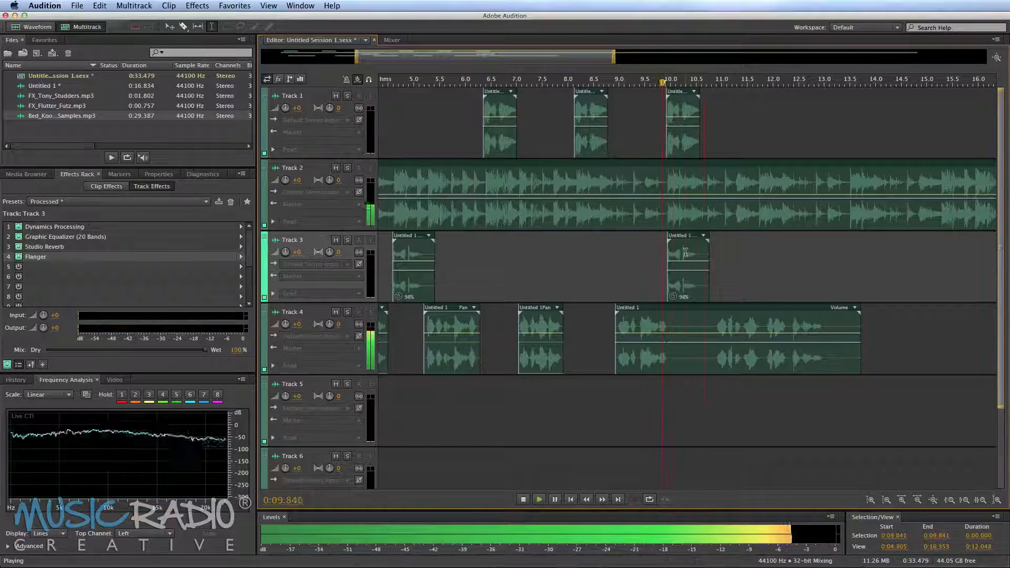
key("space")
- Delete the music bed between about 12.95 s and 29.1 s on Track 2 and move its end piece to about 15.15 s
key("backslash")
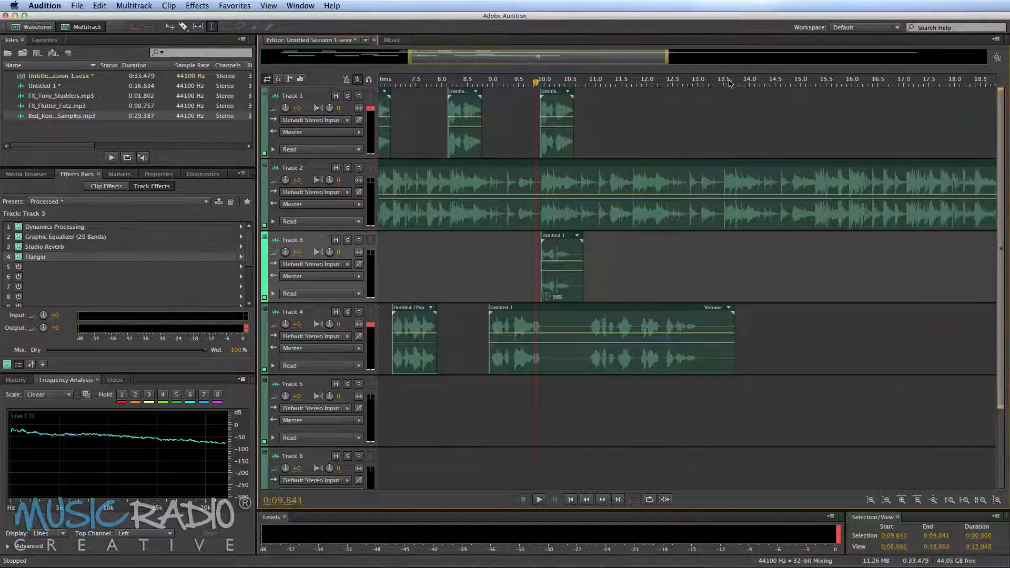
left_click_drag(917, 218, 618, 219)
key("Delete")
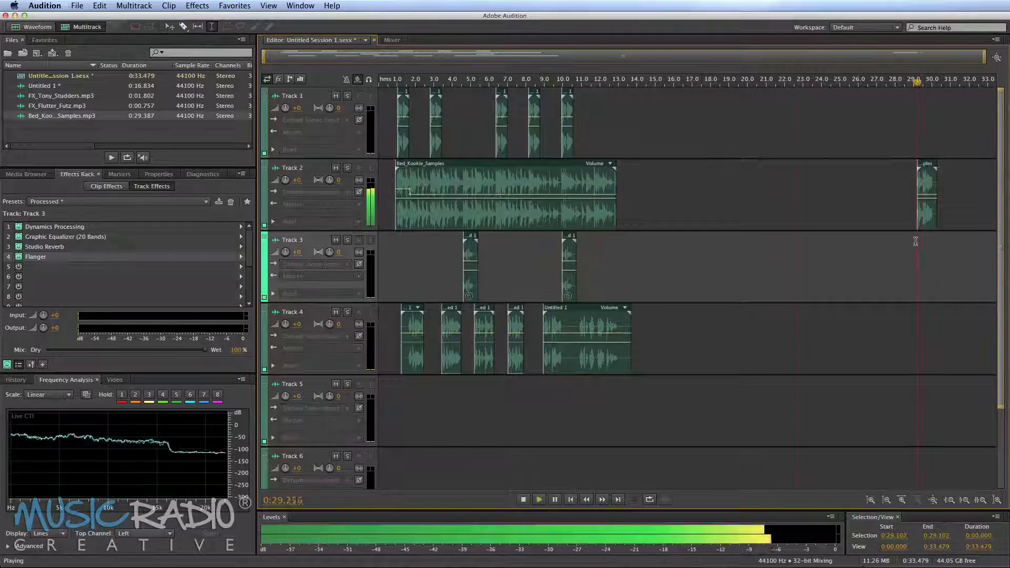
left_click_drag(933, 221, 673, 221)
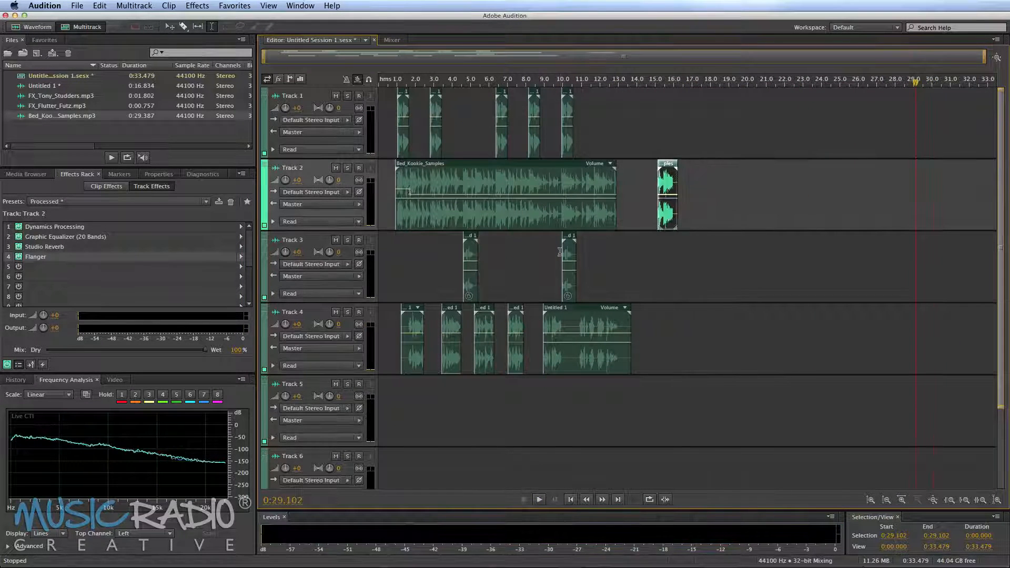
- Move the music bed's end piece to Track 5 and extend its start to earlier material, with its end at about 13.4 s
left_click(560, 251)
scroll(571, 79, "up", 5)
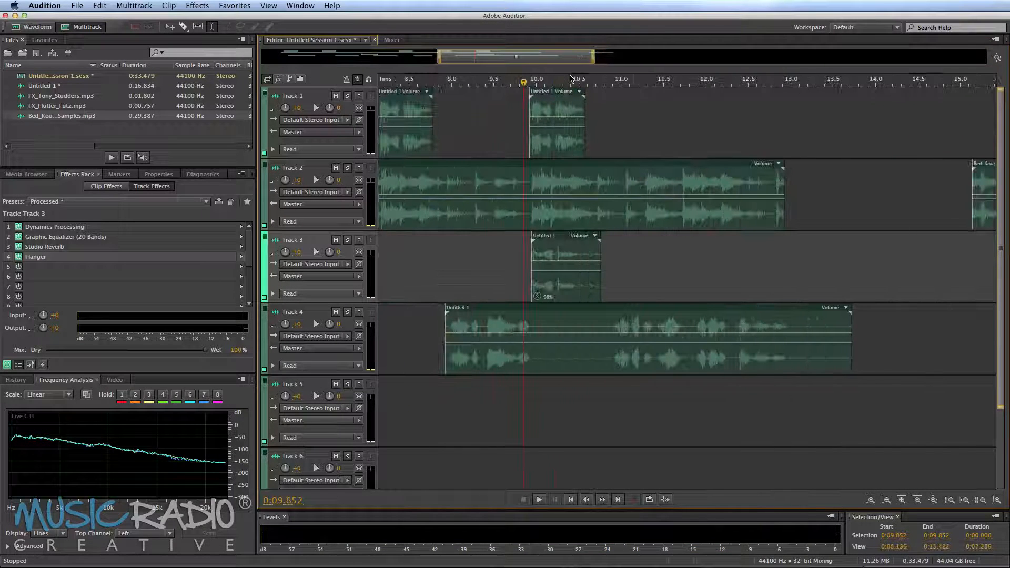
scroll(630, 127, "right", 1)
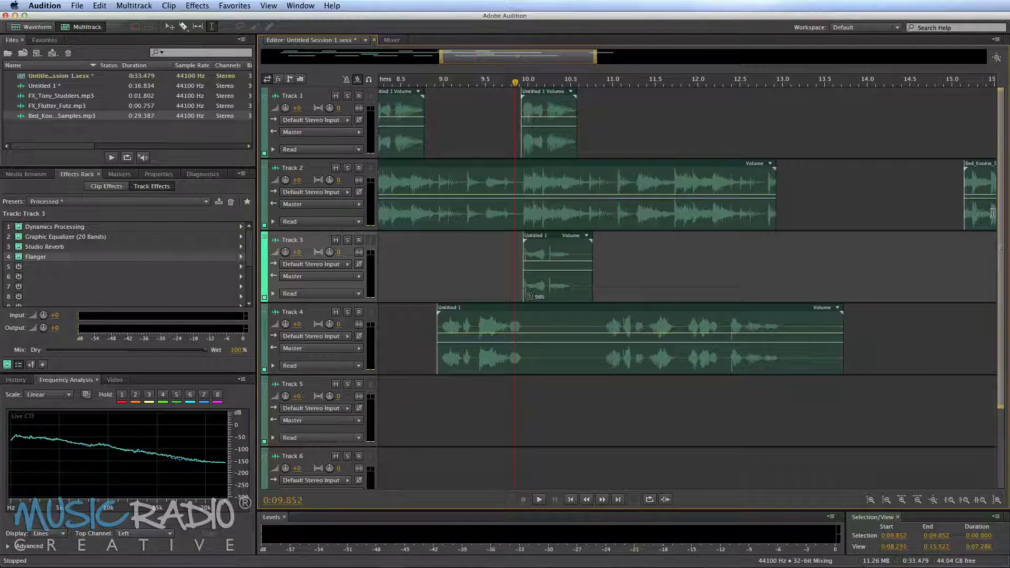
left_click_drag(992, 212, 380, 421)
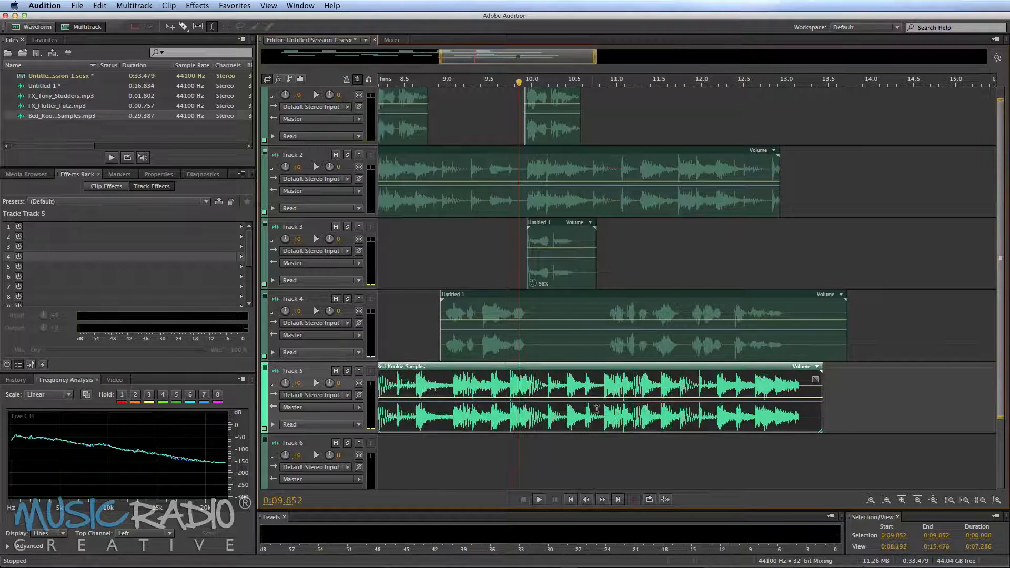
- Delete the Track 5 music from about 10.1 s to 10.85 s and the piece before it, keeping only the ending
left_click_drag(604, 418, 541, 416)
key("Delete")
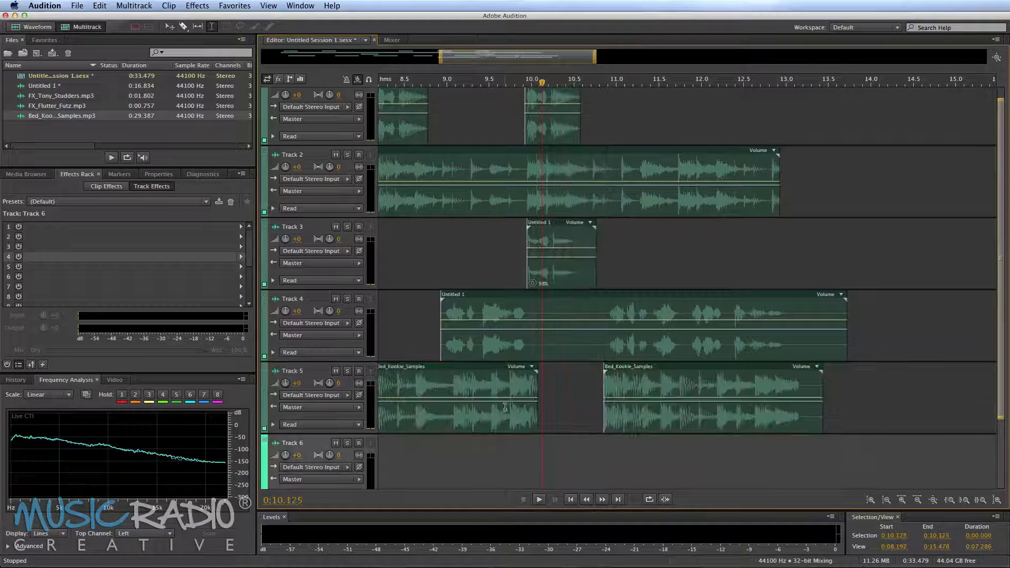
left_click(505, 414)
key("Delete")
- Delete the Track 2 music after about 9.94 s and place the ending piece from Track 5 directly against the cut
left_click_drag(643, 415, 609, 195)
key("Delete")
left_click(621, 137)
left_click(657, 192)
key("Delete")
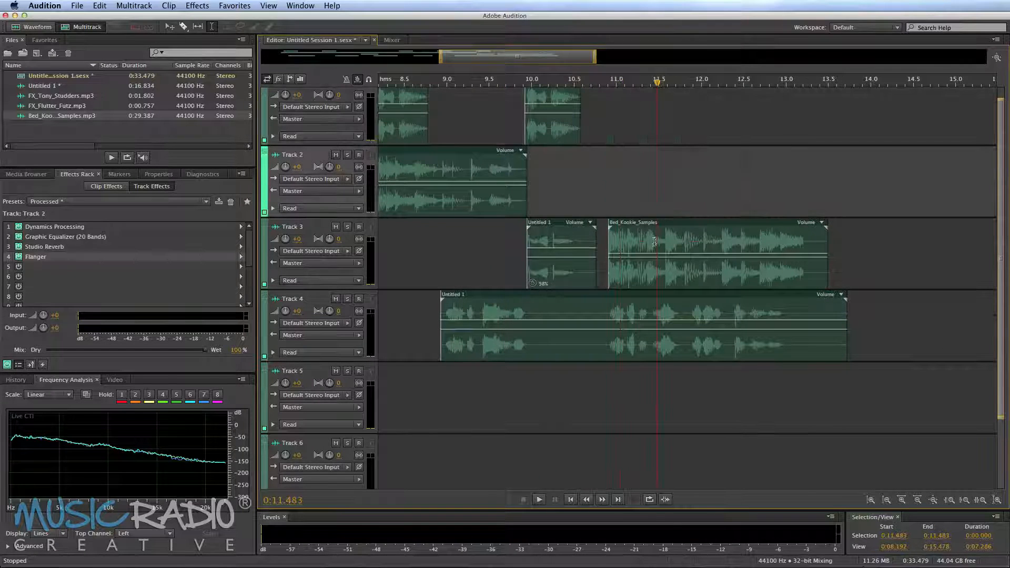
left_click_drag(654, 241, 573, 170)
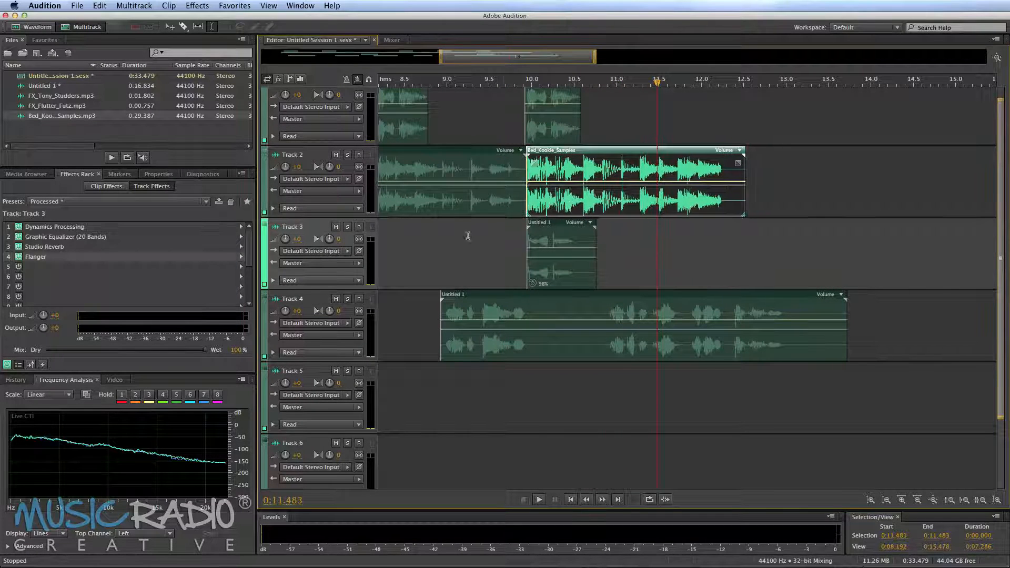
- Play the session from about 8.93 s to check the music edit at 9.94 s
left_click(442, 240)
key("space")
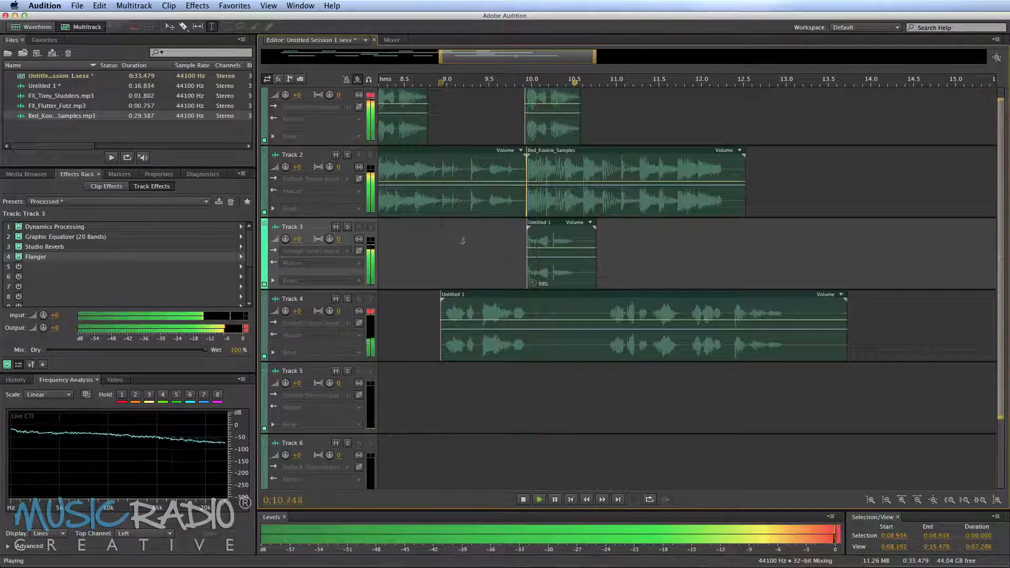
key("space")
- Delete the silence from about 10.25 s to 10.78 s in the last Track 4 clip and move its second part to about 12.05 s
left_click_drag(598, 313, 551, 312)
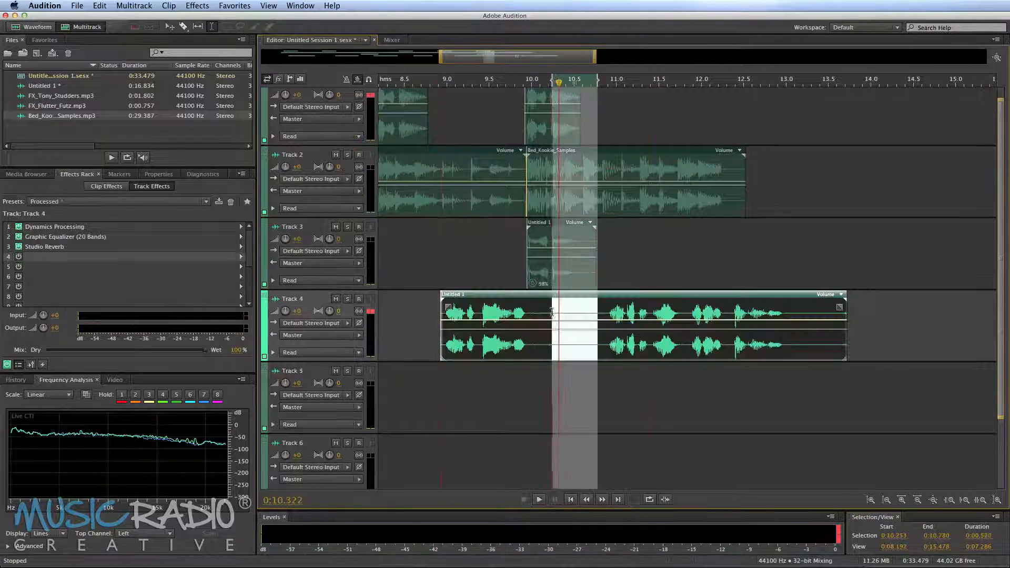
key("Delete")
left_click_drag(632, 344, 721, 347)
- Play the session from about 11.24 s to check how the last Track 4 clip follows the music ending
left_click(637, 371)
key("space")
key("space")
- Set the playhead to about 0.83 s, just before the first clips, for a full playback
scroll(712, 85, "down", 5)
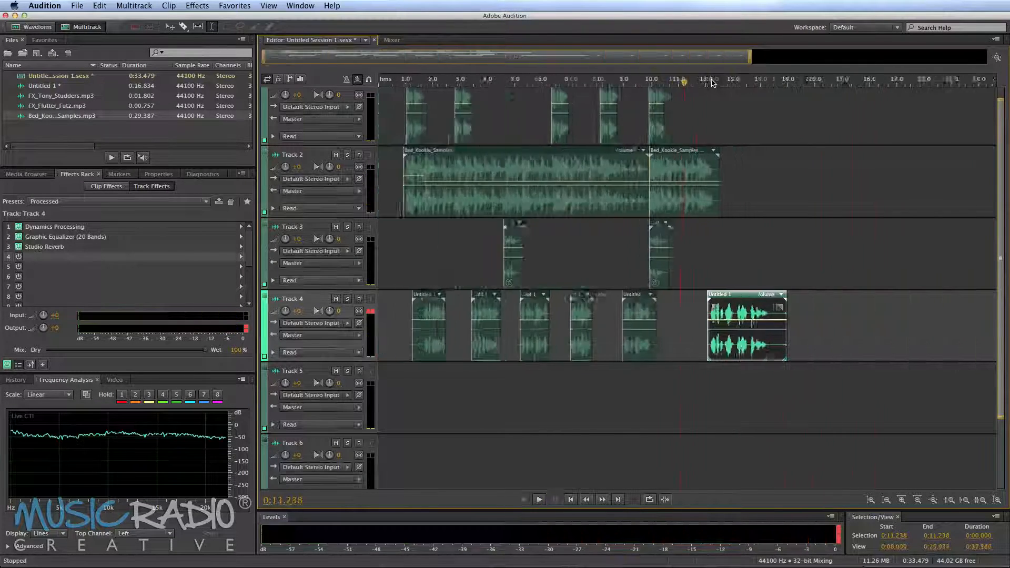
left_click(397, 122)
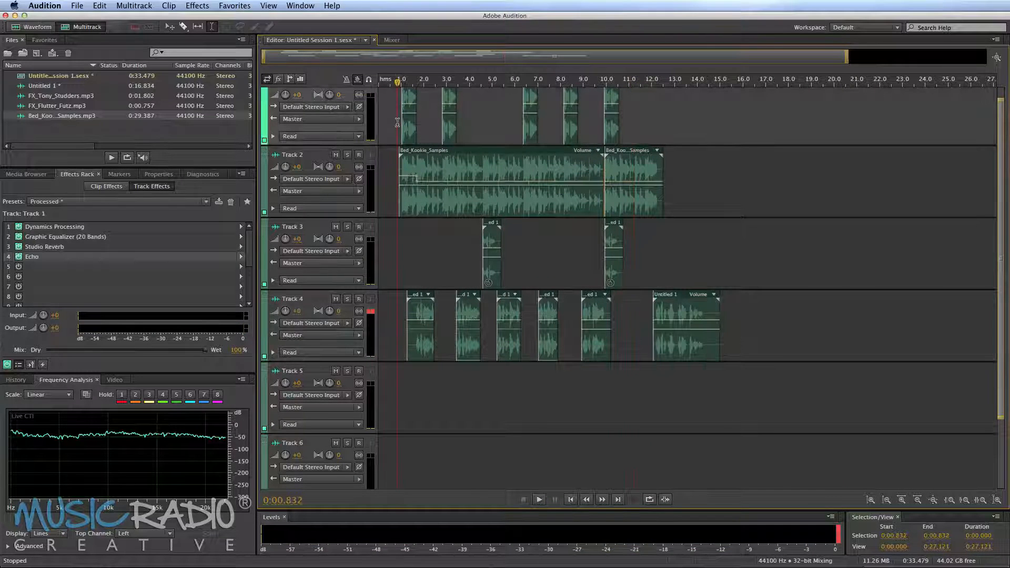